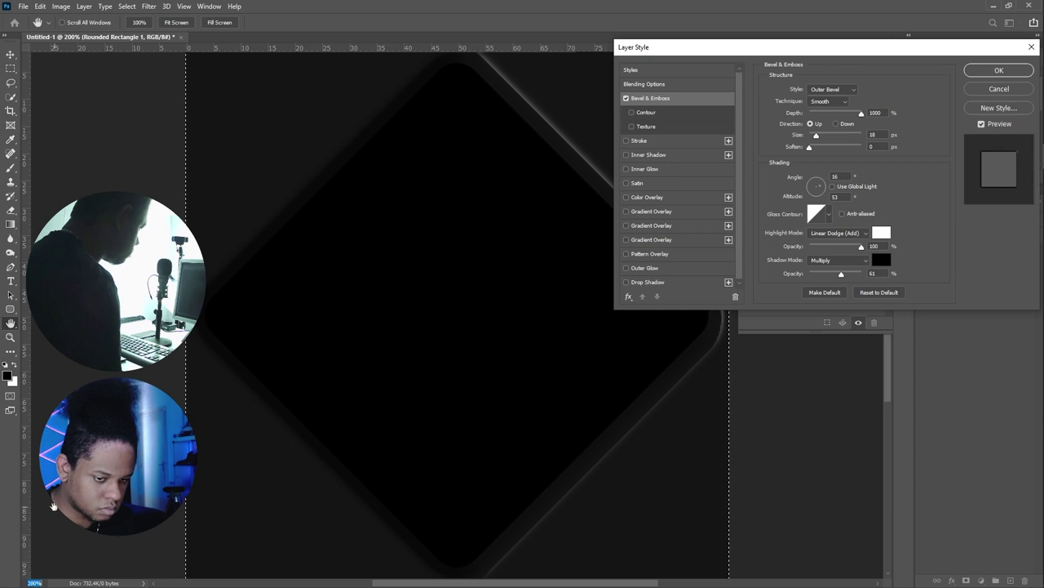
- Give the diamond copy a larger Inner Bevel with lower highlight opacity, plus a second inner shadow
{"action": "left_click_drag", "start_coordinate": [813, 136], "coordinate": [820, 135]}
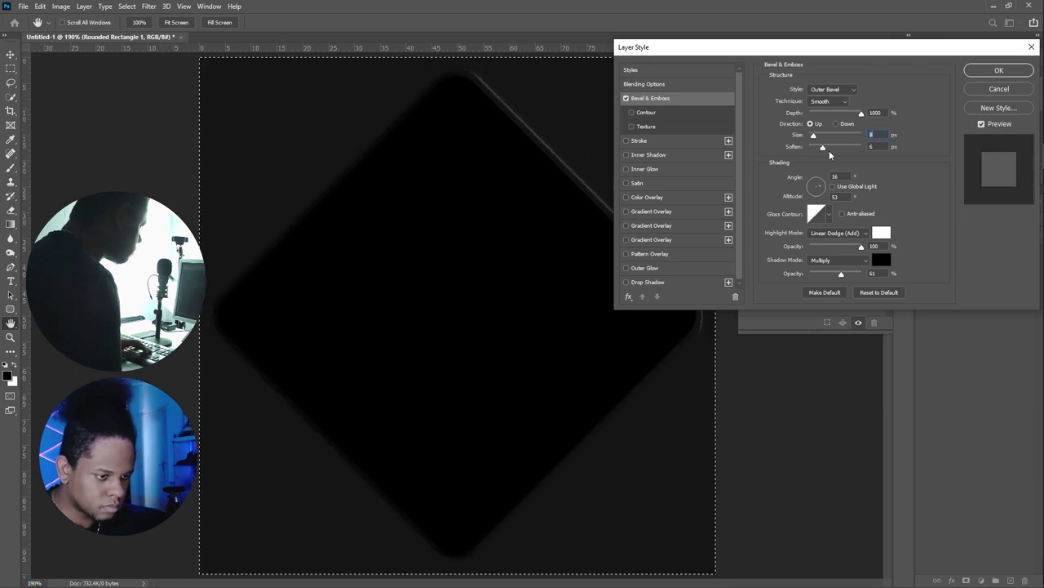
{"action": "left_click", "coordinate": [828, 102]}
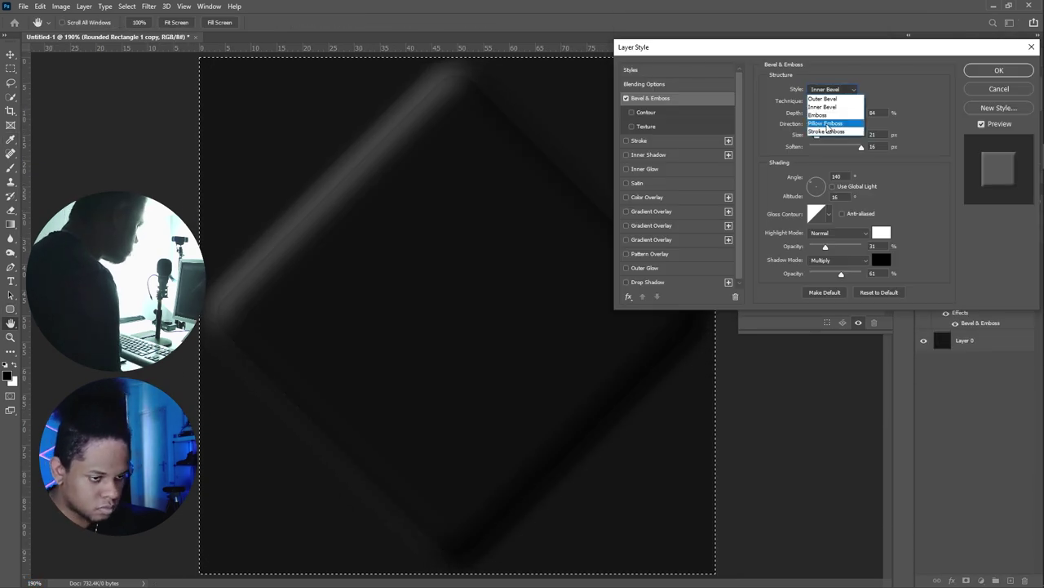
{"action": "left_click", "coordinate": [824, 104]}
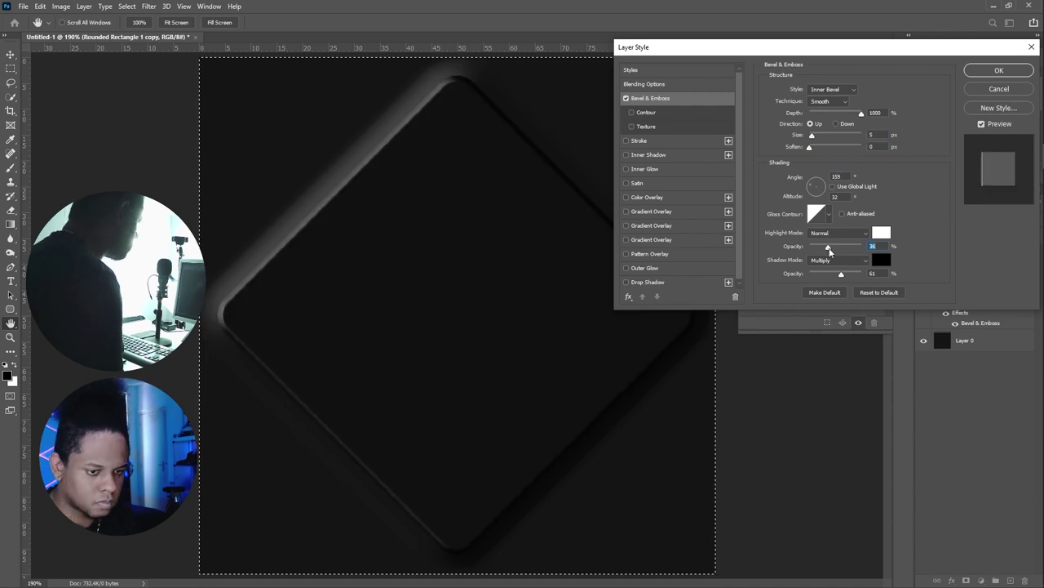
{"action": "left_click_drag", "start_coordinate": [826, 247], "coordinate": [840, 246]}
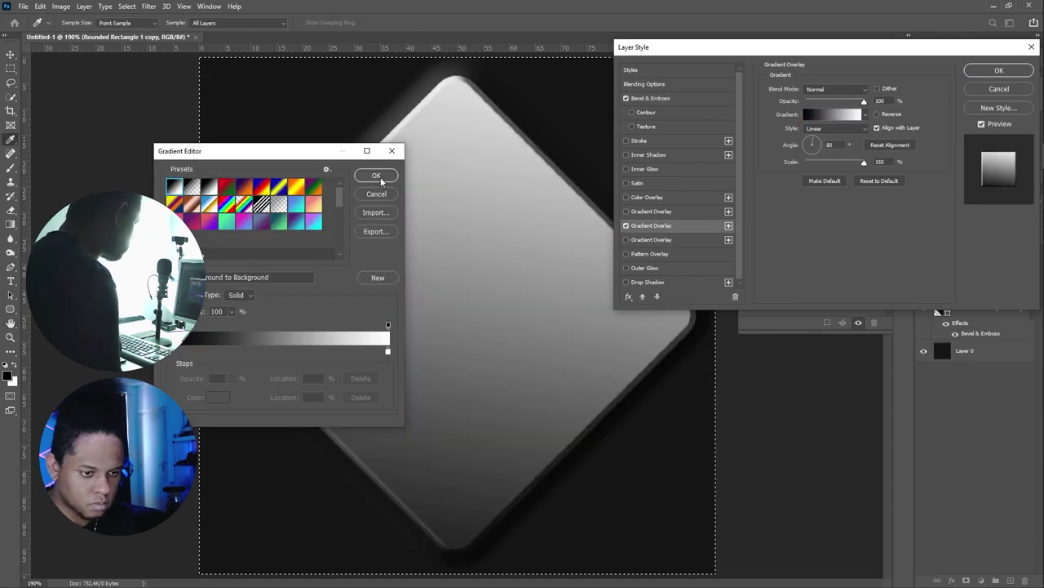
{"action": "left_click", "coordinate": [999, 71]}
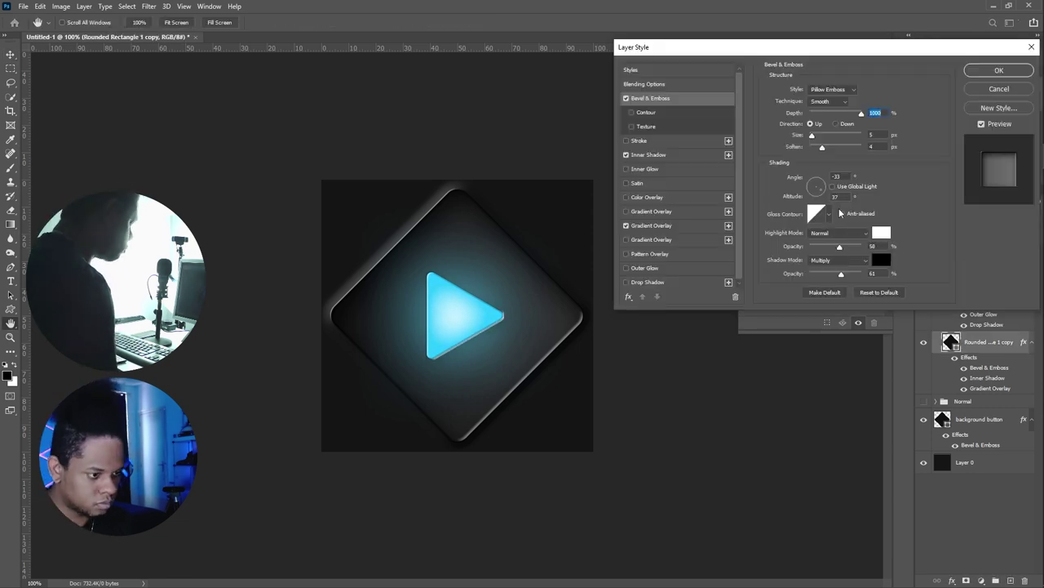
{"action": "left_click", "coordinate": [728, 155]}
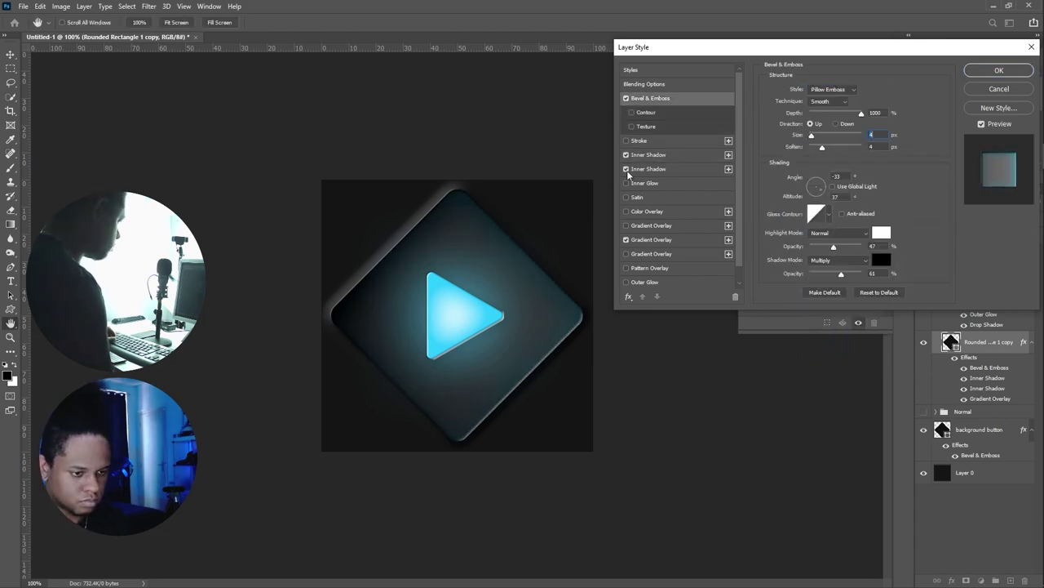
- Apply the diamond's layer effects and show the Active group's glowing button
{"action": "key", "text": "Return"}
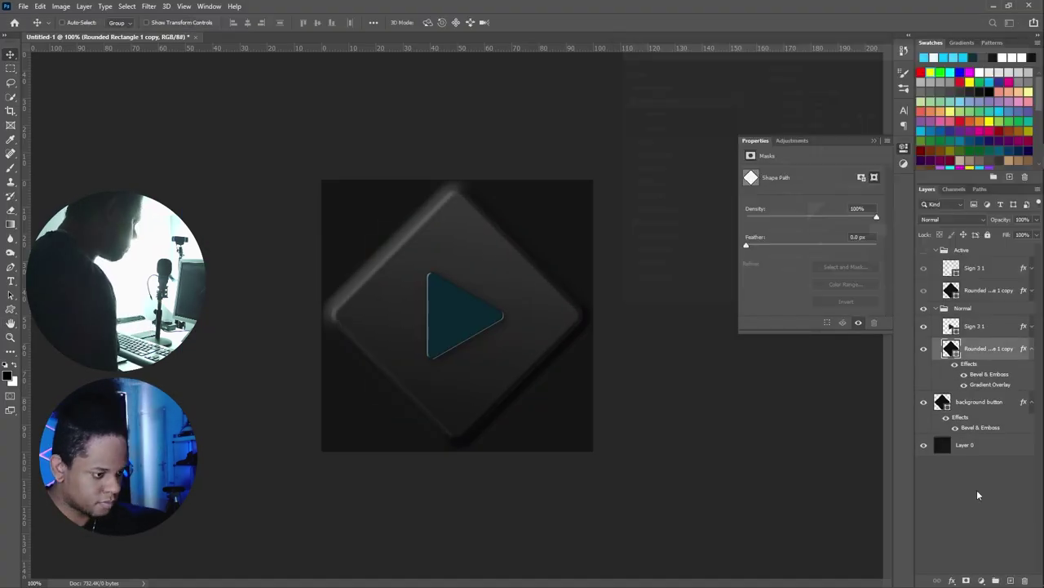
{"action": "left_click", "coordinate": [978, 495]}
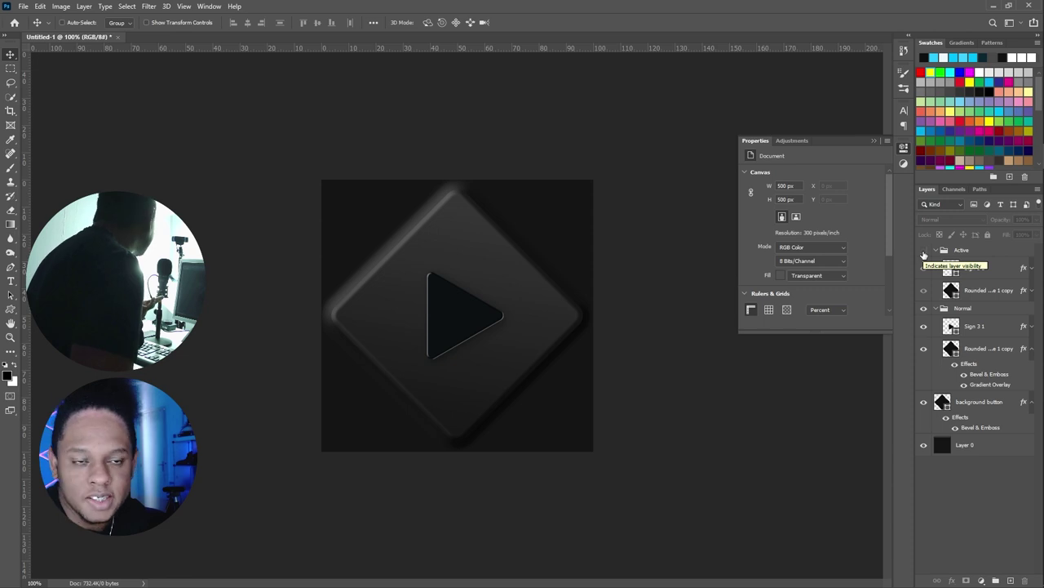
{"action": "left_click", "coordinate": [924, 250]}
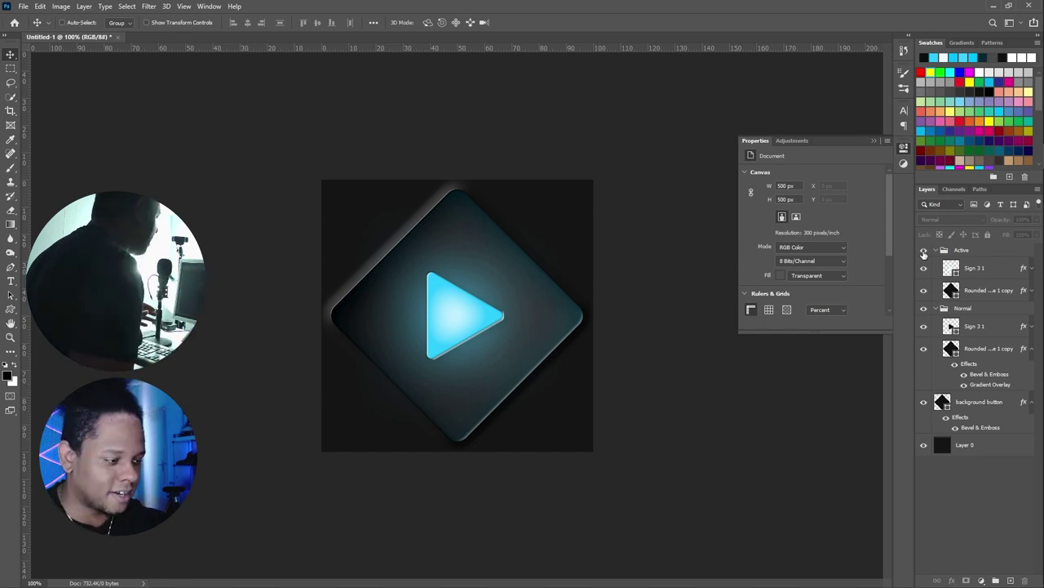
- Duplicate the Sign 3 1 triangle, hide the glowing copy, and bring up Save for Web
{"action": "key", "text": "ctrl+j"}
{"action": "left_click", "coordinate": [924, 268]}
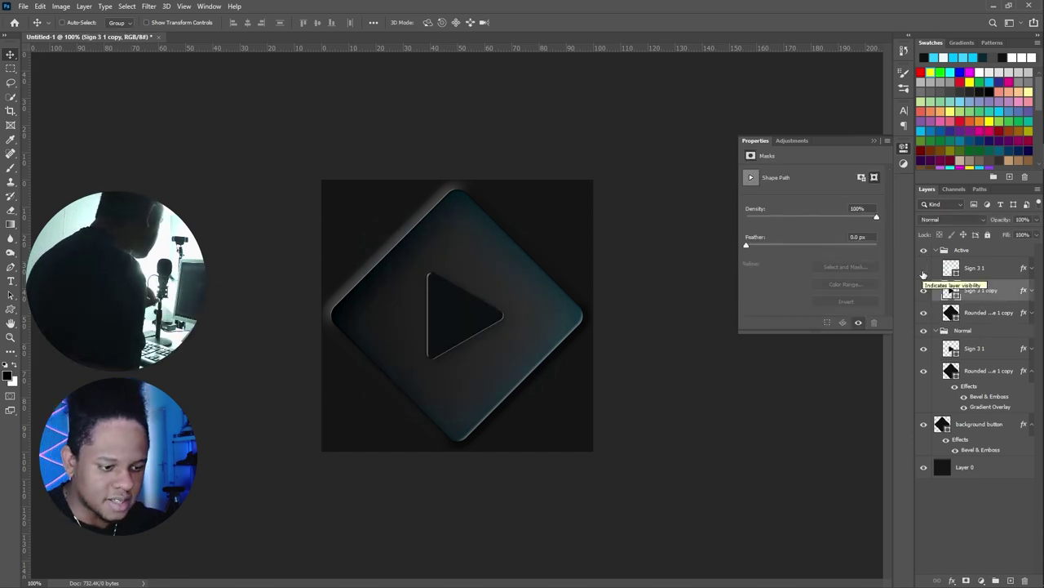
{"action": "left_click", "coordinate": [924, 269]}
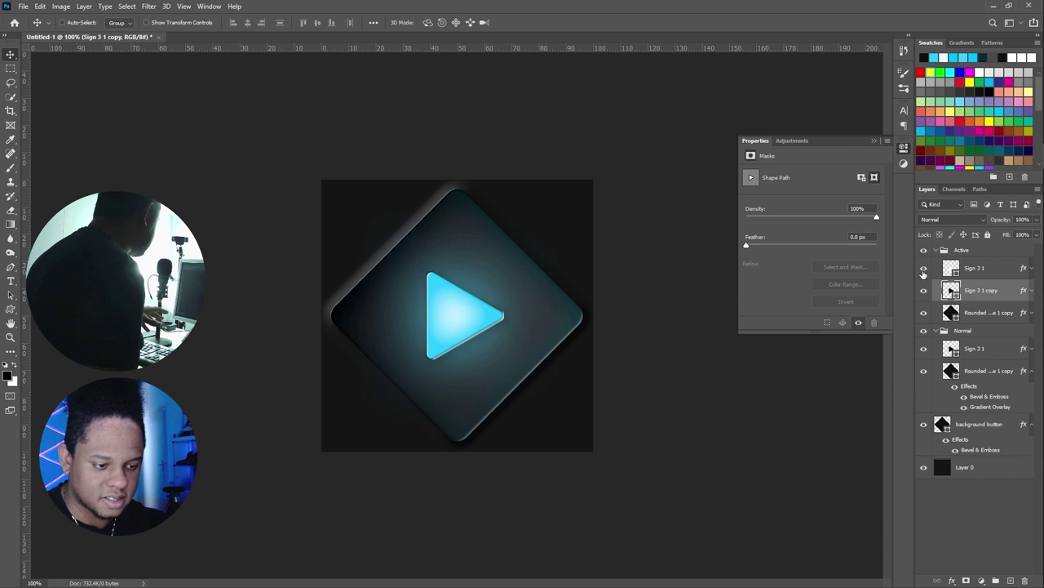
{"action": "left_click", "coordinate": [924, 269]}
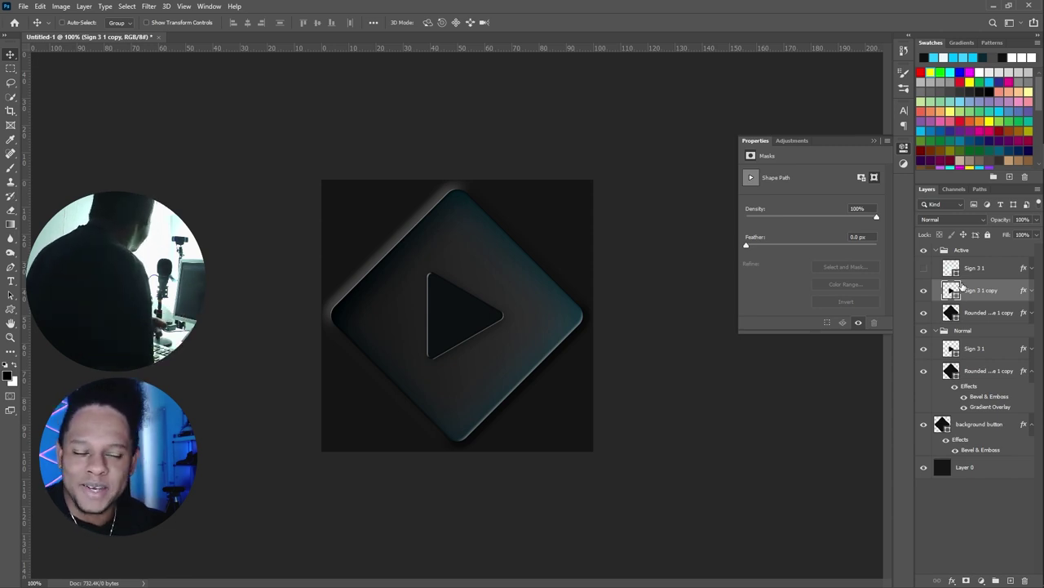
{"action": "key", "text": "ctrl+alt+shift+s"}
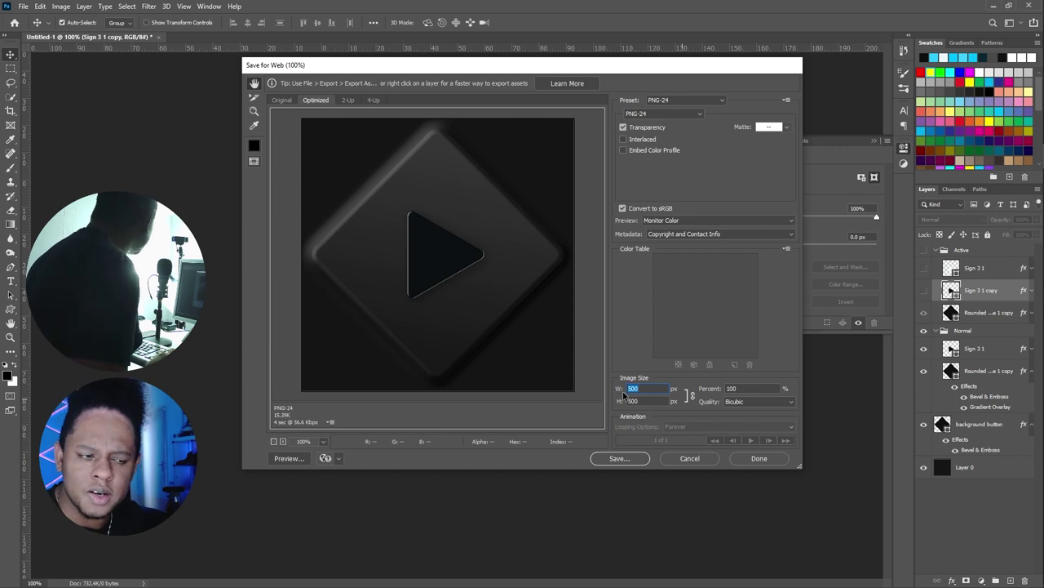
- Export the unlit button at 1000 px width as Rest_Play.png in the PNG folder
{"action": "type", "text": "1000"}
{"action": "key", "text": "Return"}
{"action": "type", "text": "Rest_Play"}
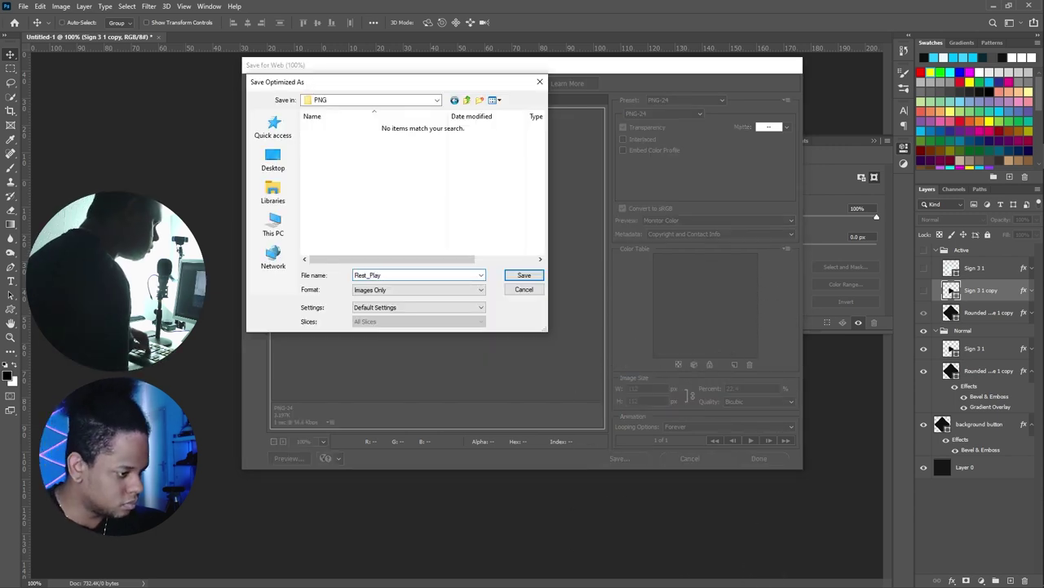
{"action": "key", "text": "Return"}
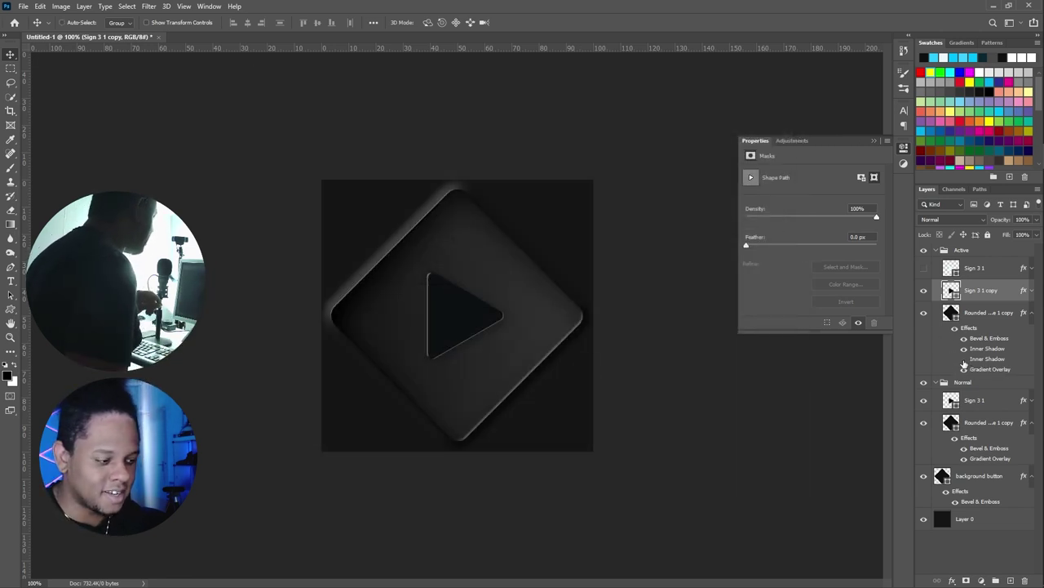
- Turn the Sign 3 1 triangle's glow back on and launch Premiere Pro
{"action": "left_click", "coordinate": [925, 269]}
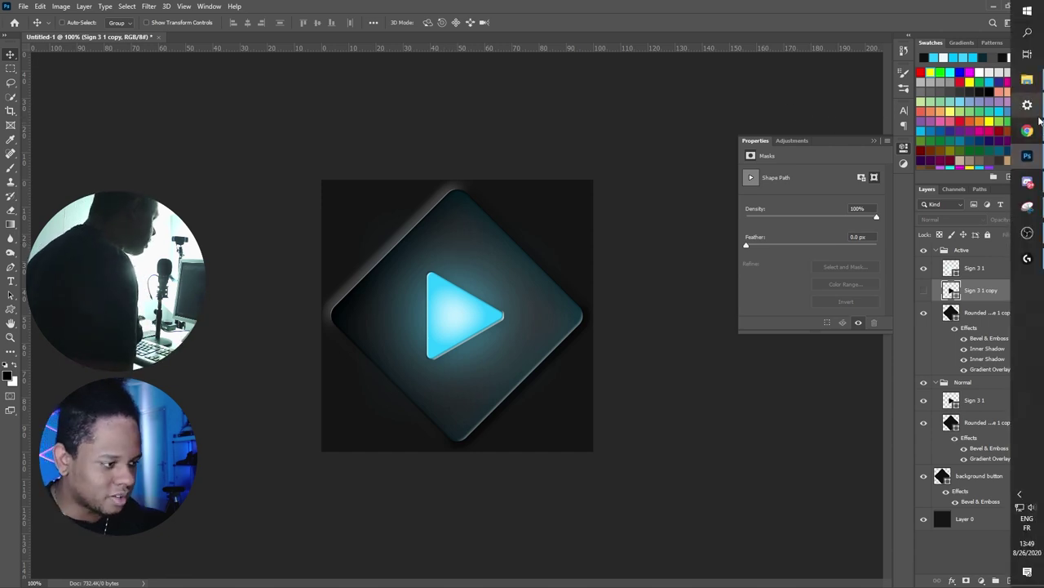
{"action": "key", "text": "super"}
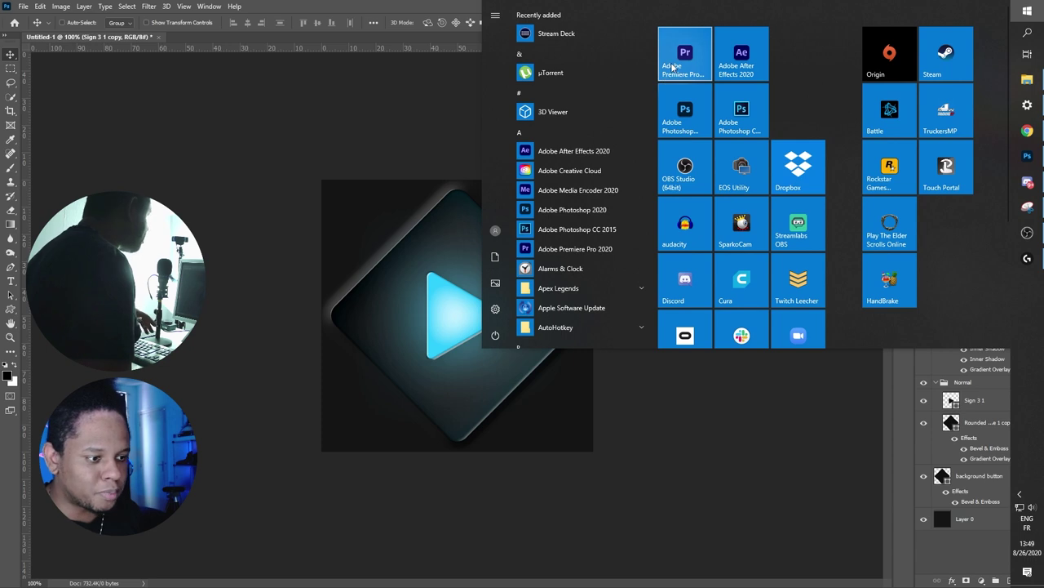
{"action": "left_click", "coordinate": [674, 67]}
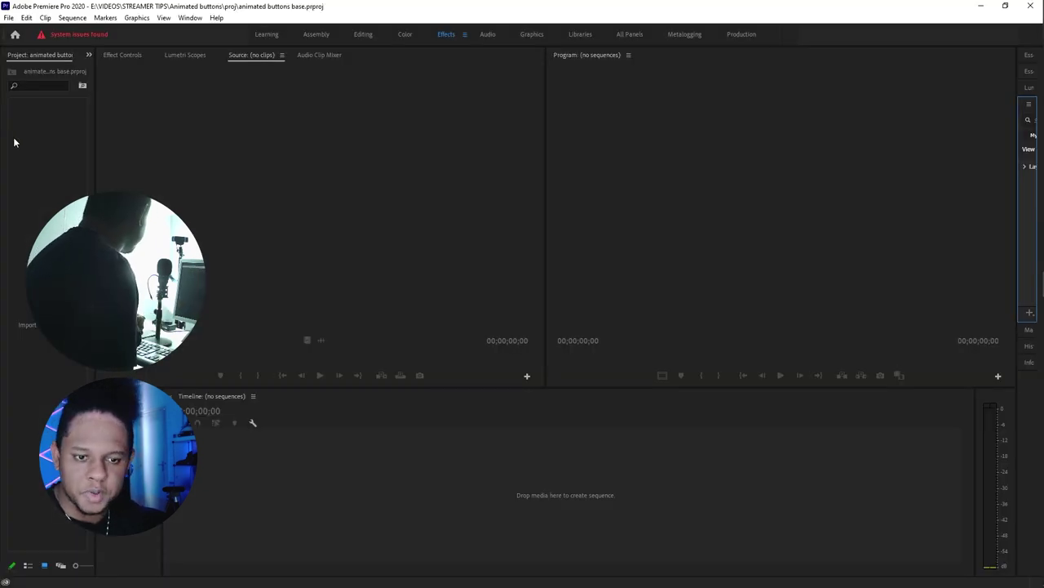
- Import Active_dim, Active_lit and Rest_Play PNGs from the Animated buttons\PNG folder
{"action": "double_click", "coordinate": [23, 140]}
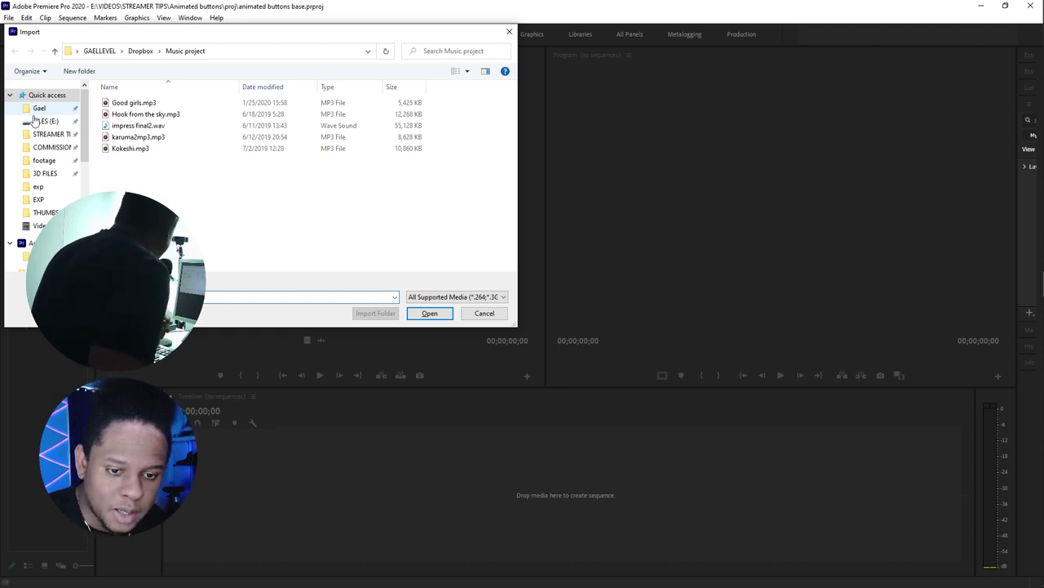
{"action": "left_click", "coordinate": [49, 134]}
{"action": "left_click_drag", "start_coordinate": [141, 180], "coordinate": [289, 131]}
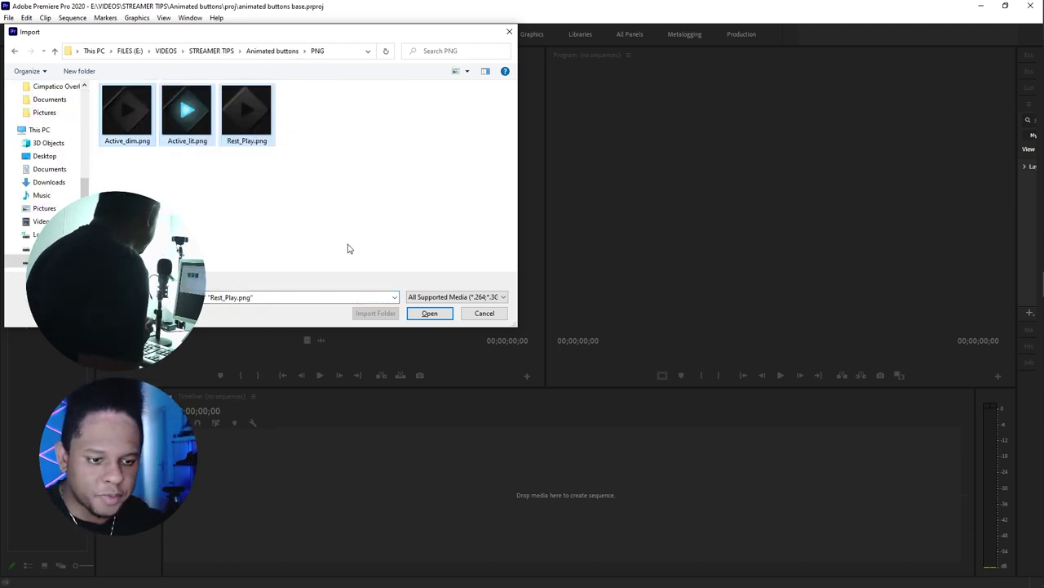
{"action": "left_click", "coordinate": [429, 312]}
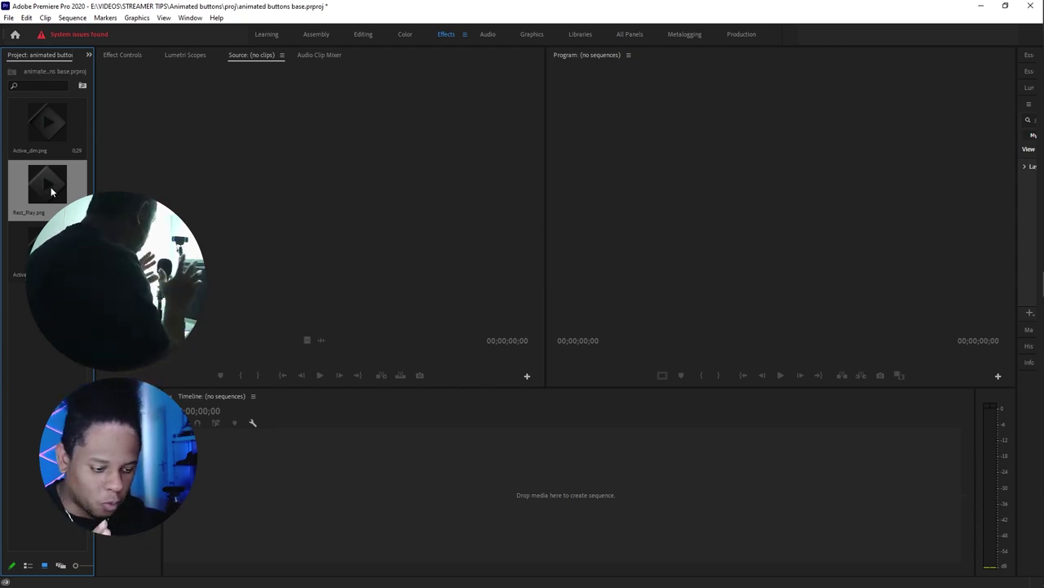
{"action": "key", "text": "Up"}
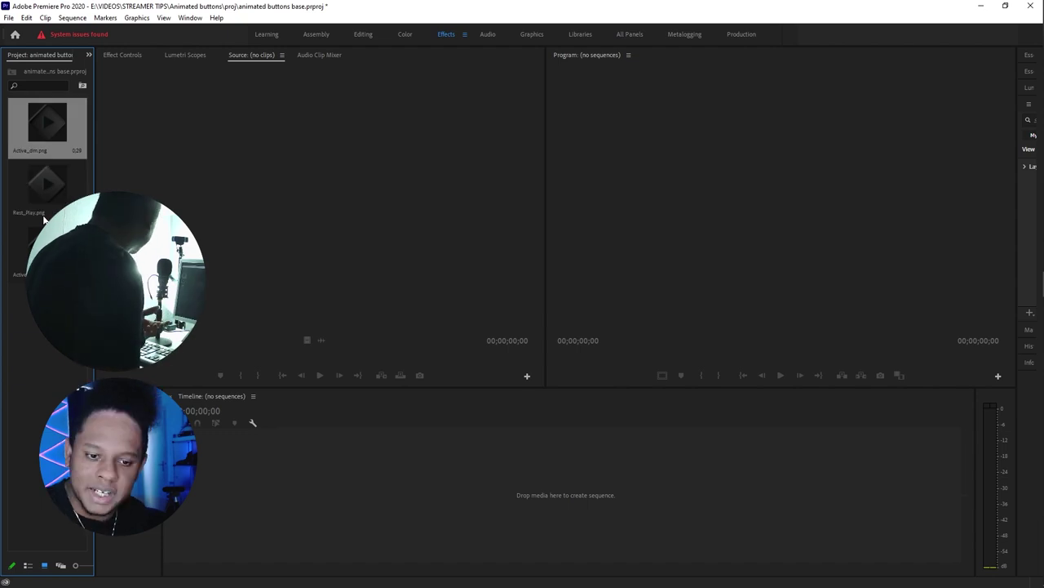
- Create an Active_dim sequence from Active_dim.png and overlap Active_lit.png on V2 at 00;00;00;08
{"action": "left_click", "coordinate": [45, 186]}
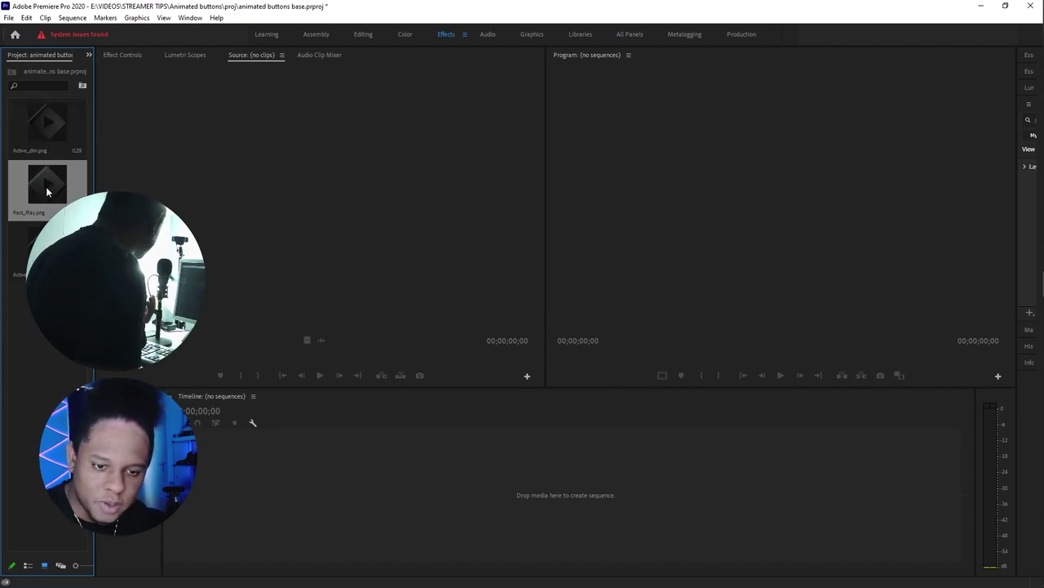
{"action": "left_click", "coordinate": [46, 126]}
{"action": "left_click_drag", "start_coordinate": [46, 125], "coordinate": [391, 484]}
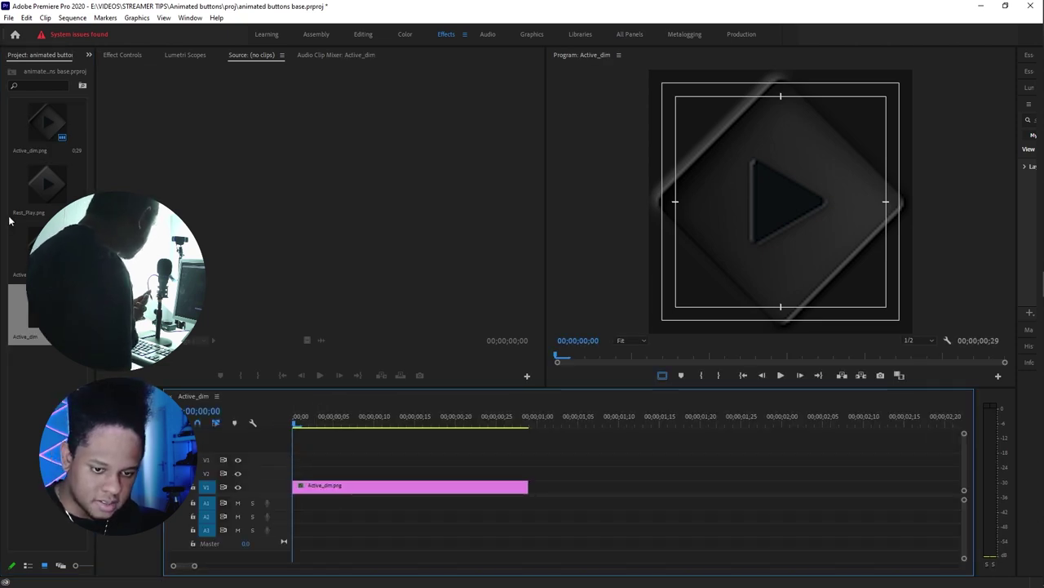
{"action": "left_click_drag", "start_coordinate": [515, 446], "coordinate": [364, 476]}
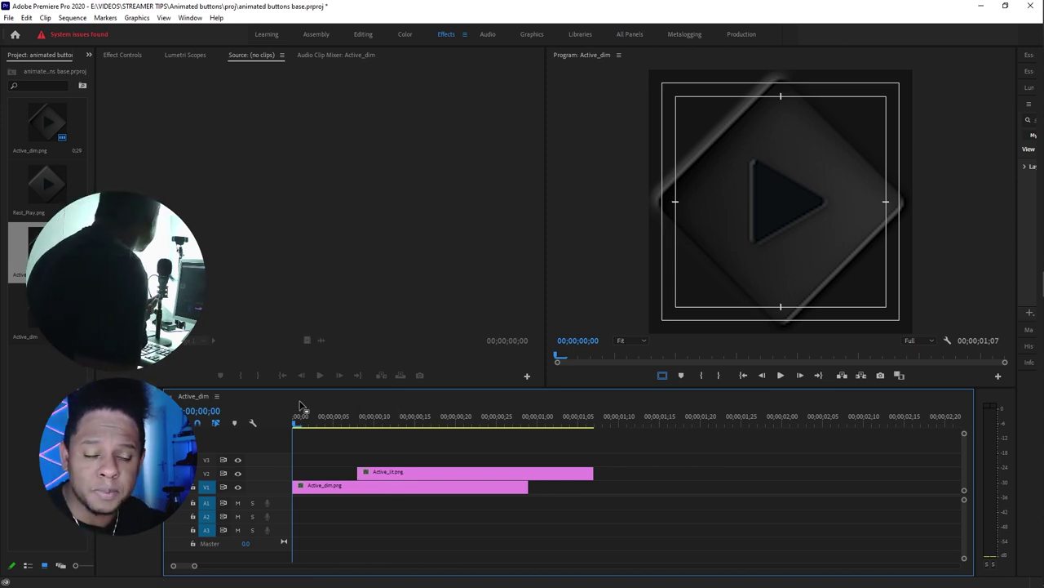
{"action": "left_click", "coordinate": [429, 474]}
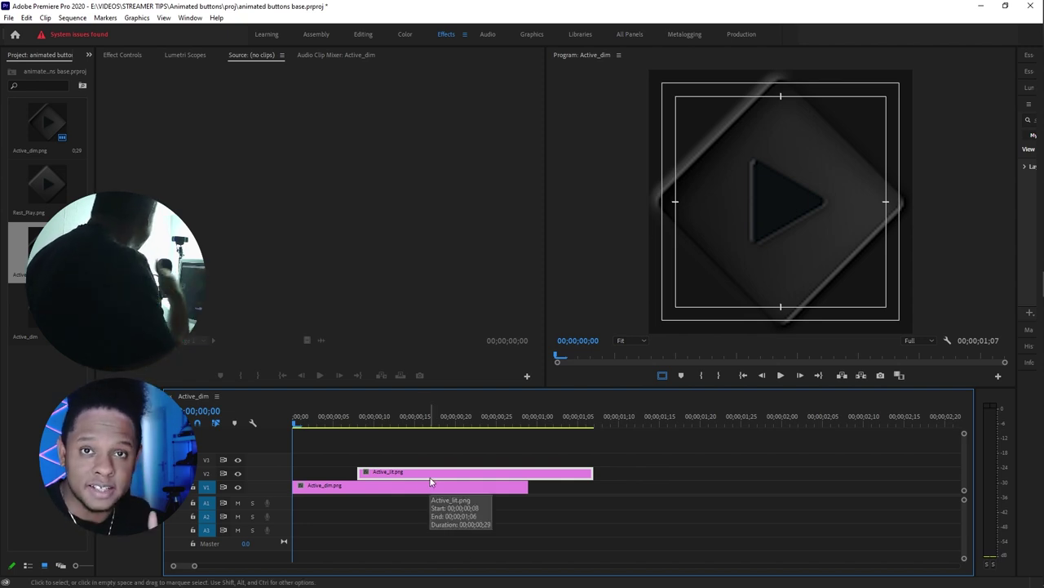
- Add Cross Dissolves to the lit V2 clip and lengthen its fade-in and end
{"action": "key", "text": "ctrl+d"}
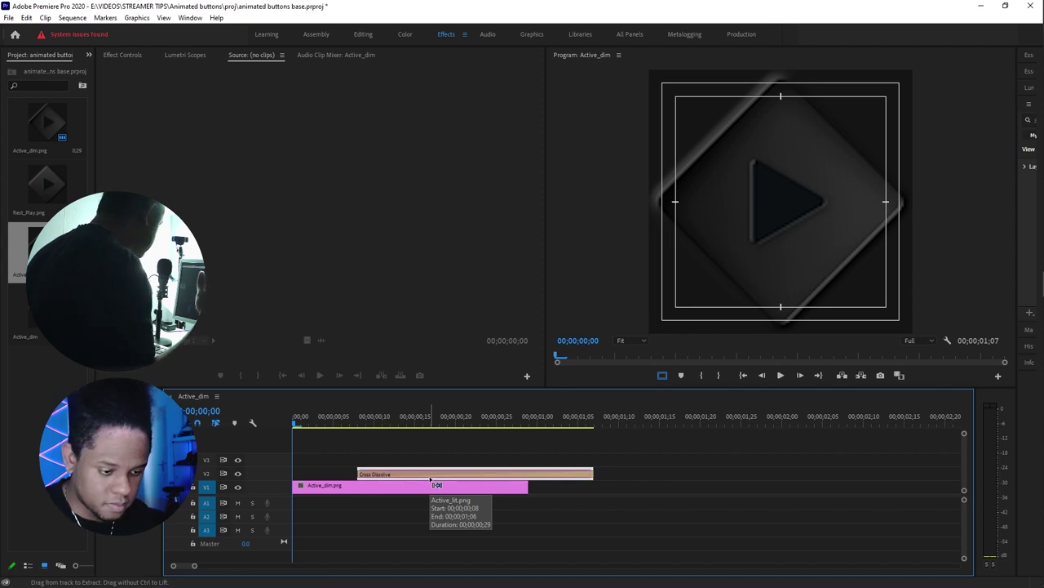
{"action": "key", "text": "minus"}
{"action": "key", "text": "minus"}
{"action": "key", "text": "minus"}
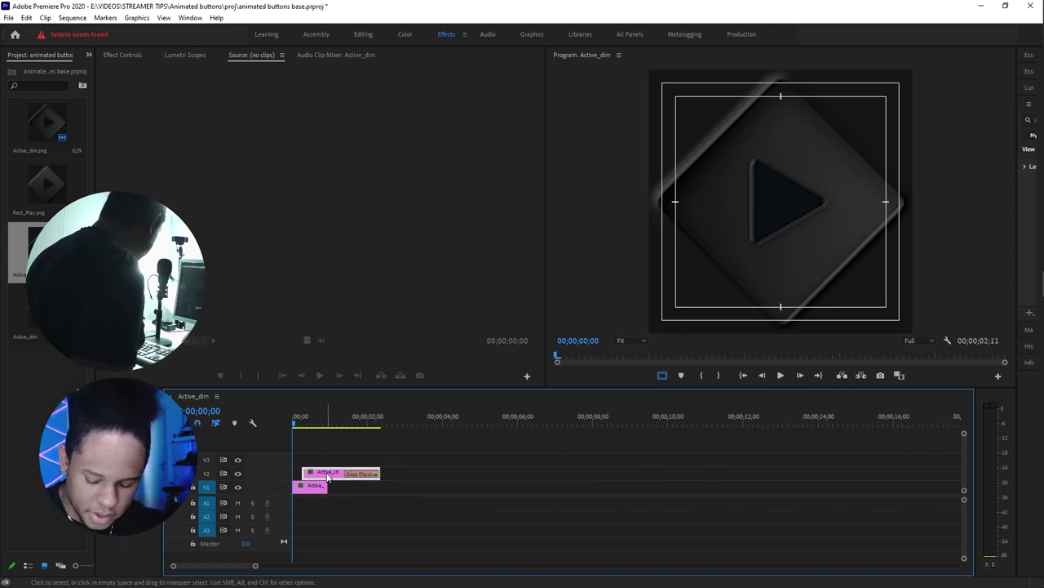
{"action": "left_click_drag", "start_coordinate": [332, 475], "coordinate": [516, 486]}
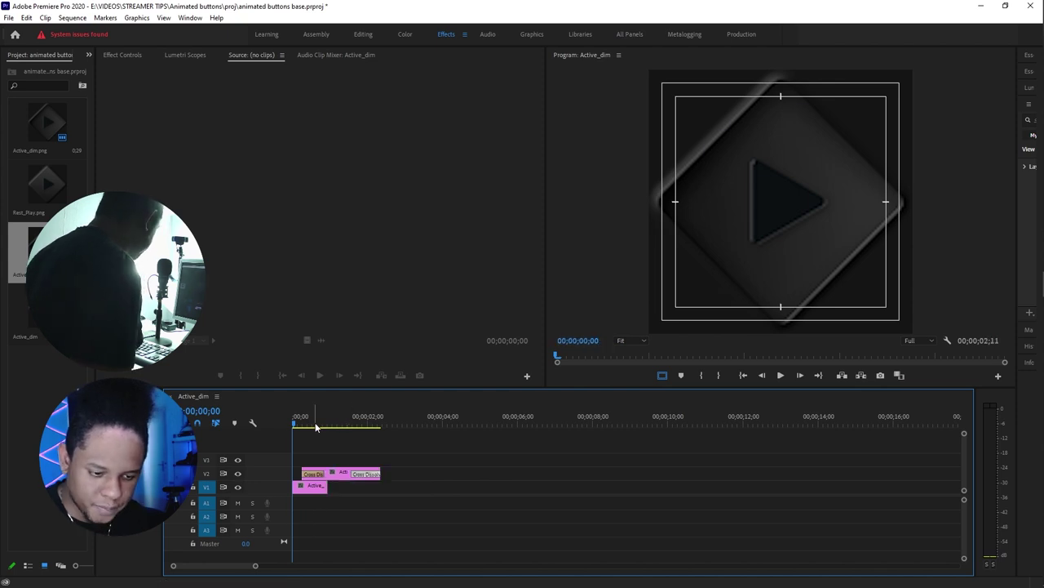
{"action": "left_click_drag", "start_coordinate": [380, 473], "coordinate": [461, 473]}
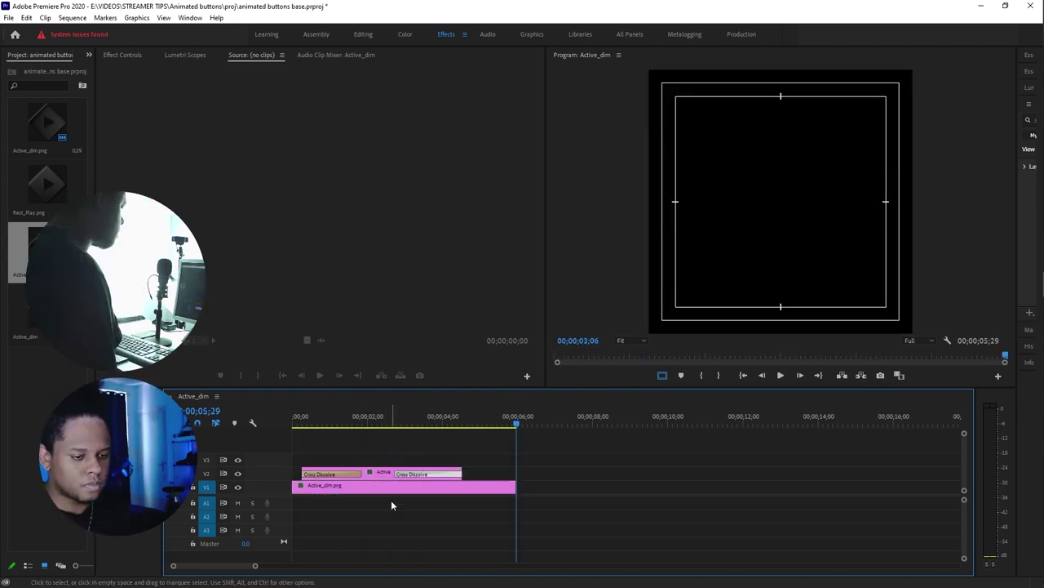
- Play the sequence from the start to preview the fade, then return to the first frame
{"action": "key", "text": "Home"}
{"action": "key", "text": "space"}
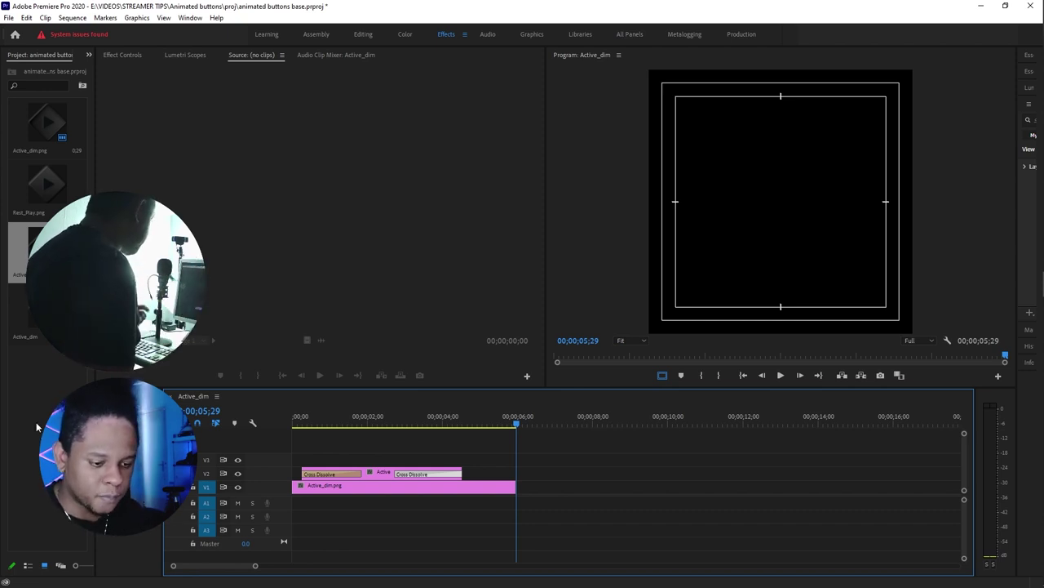
{"action": "left_click_drag", "start_coordinate": [398, 426], "coordinate": [258, 430]}
- Trim the dim clip's end and set the sequence export format to Animated GIF
{"action": "key", "text": "ctrl+z"}
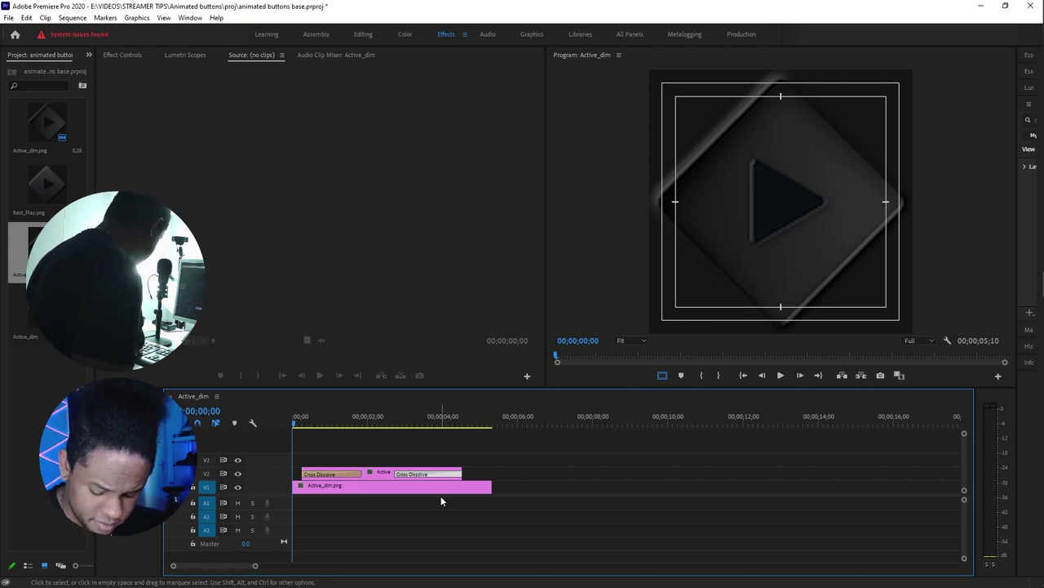
{"action": "key", "text": "ctrl+m"}
{"action": "left_click", "coordinate": [669, 121]}
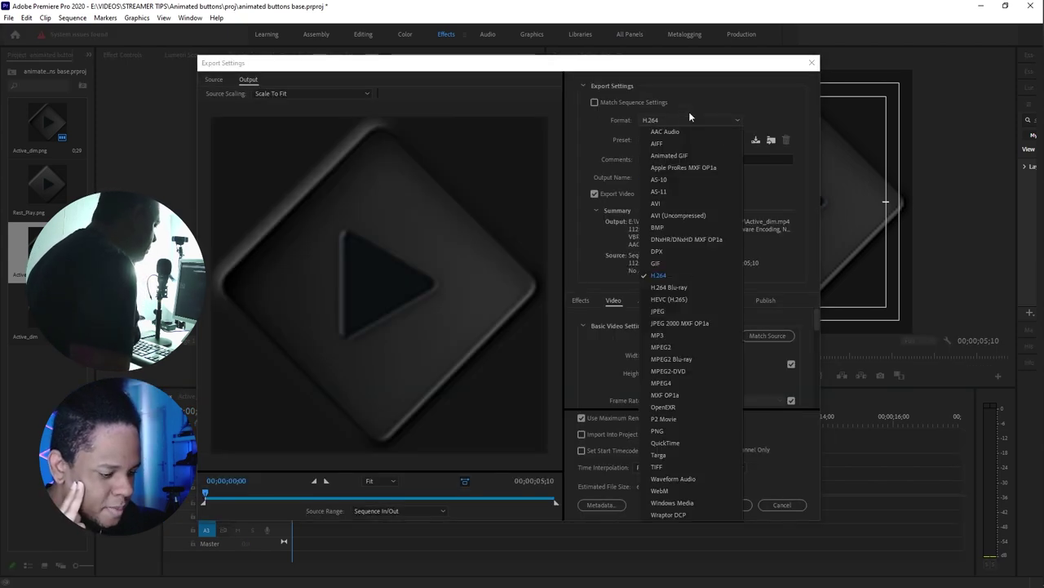
{"action": "left_click", "coordinate": [689, 155]}
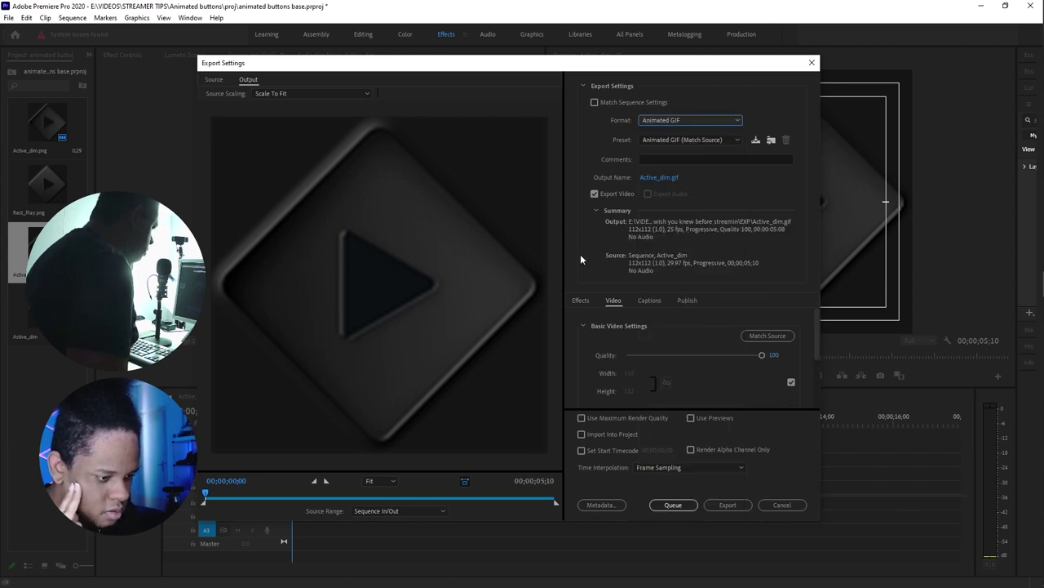
{"action": "scroll", "coordinate": [577, 347], "scroll_direction": "down", "scroll_amount": 4}
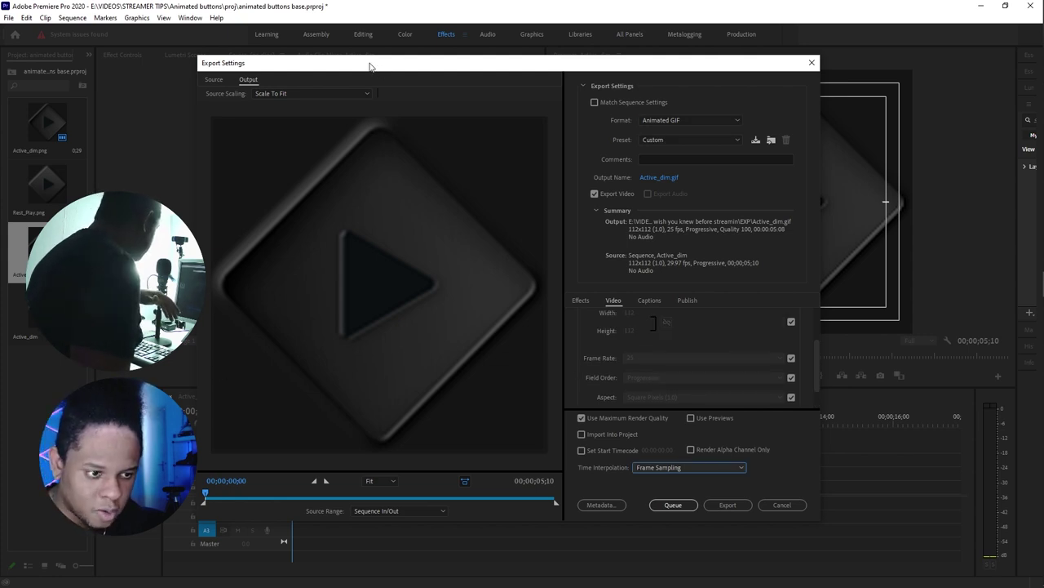
{"action": "left_click_drag", "start_coordinate": [370, 65], "coordinate": [547, 62]}
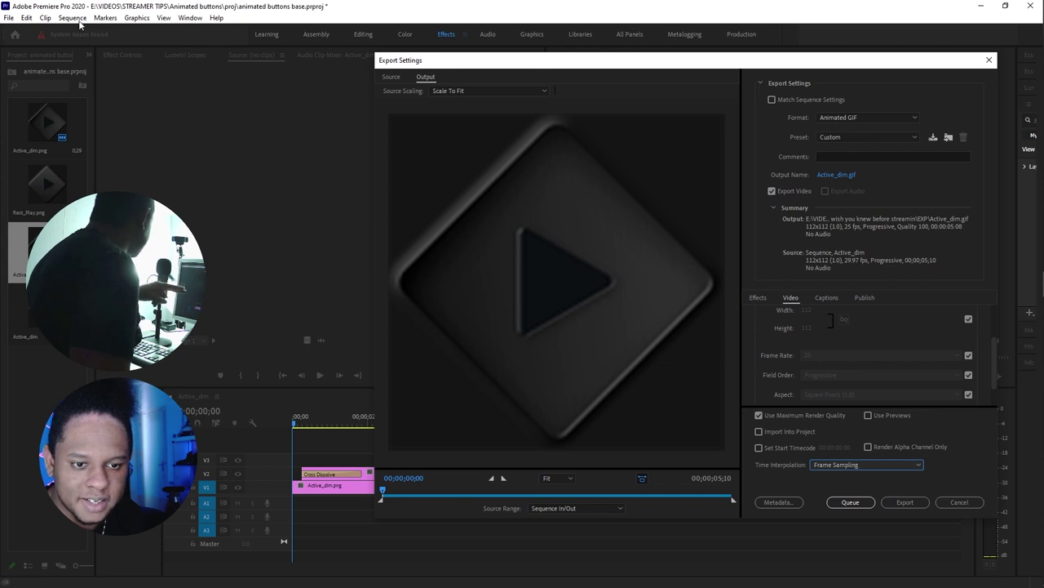
{"action": "left_click_drag", "start_coordinate": [614, 65], "coordinate": [413, 67]}
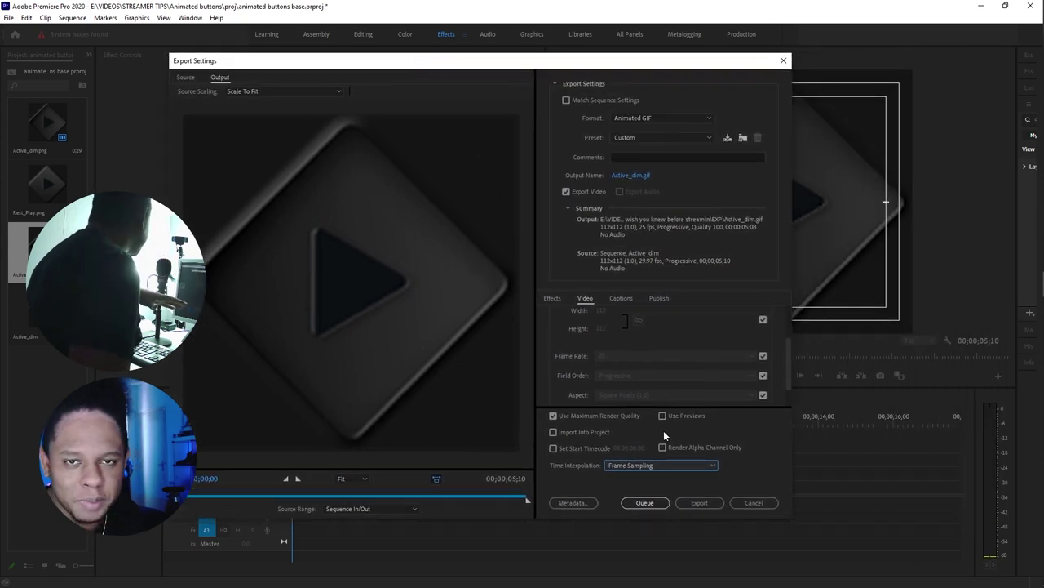
{"action": "scroll", "coordinate": [549, 357], "scroll_direction": "down", "scroll_amount": 2}
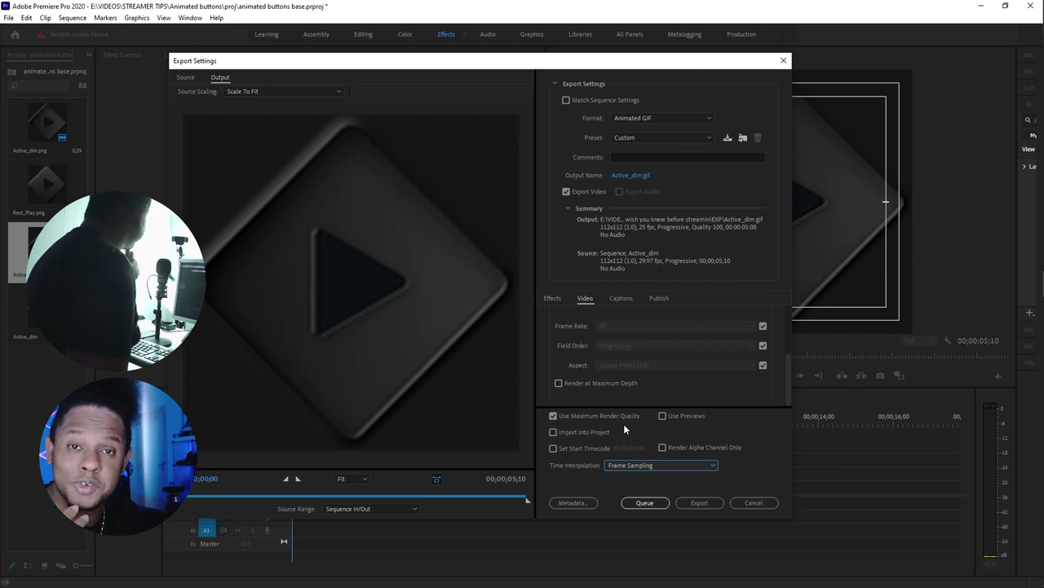
- Export the animated GIF as Active_.gif into the GIF folder
{"action": "left_click", "coordinate": [695, 503]}
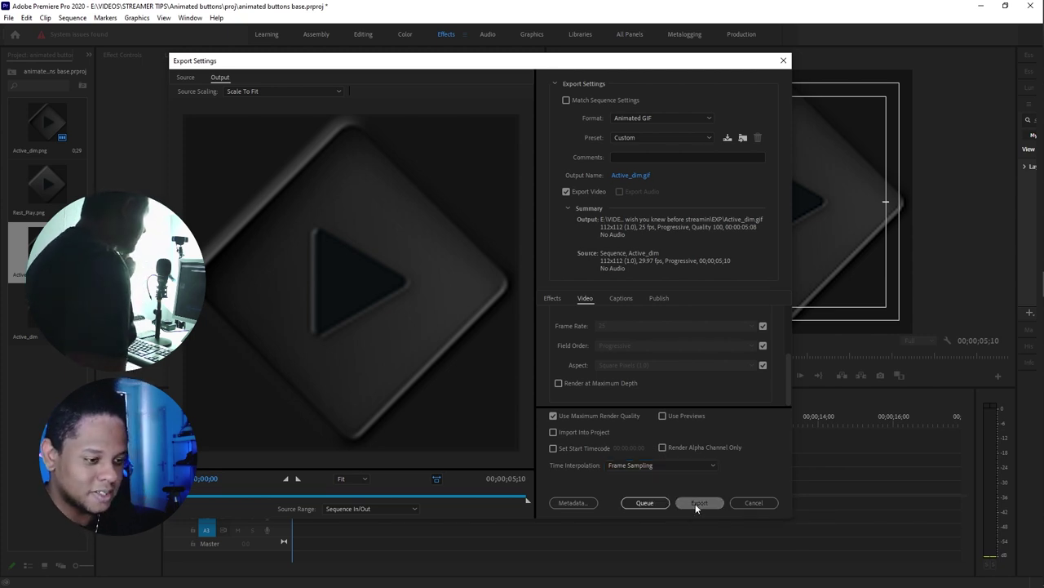
{"action": "left_click", "coordinate": [639, 178]}
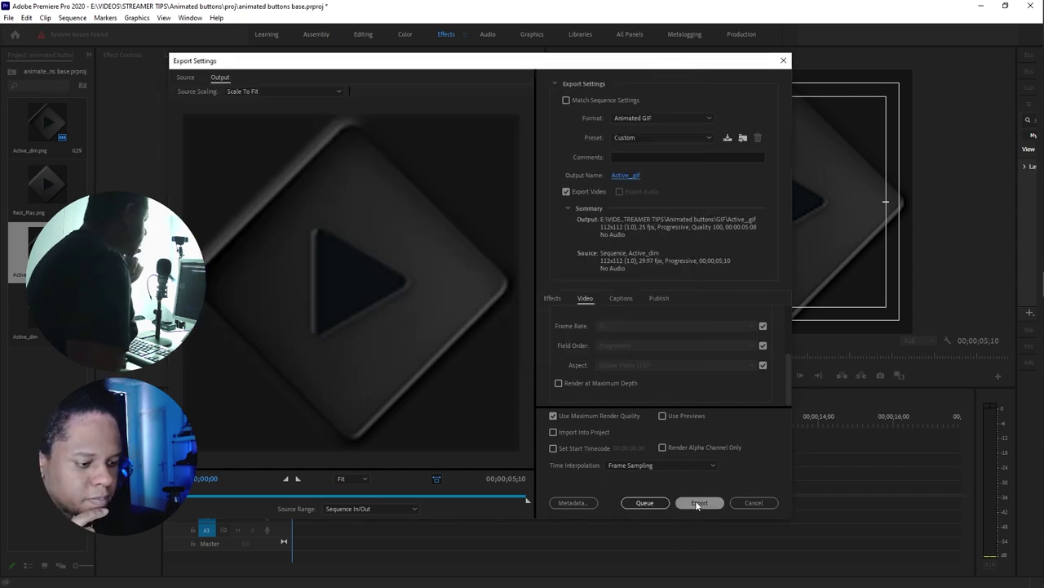
{"action": "left_click", "coordinate": [698, 504]}
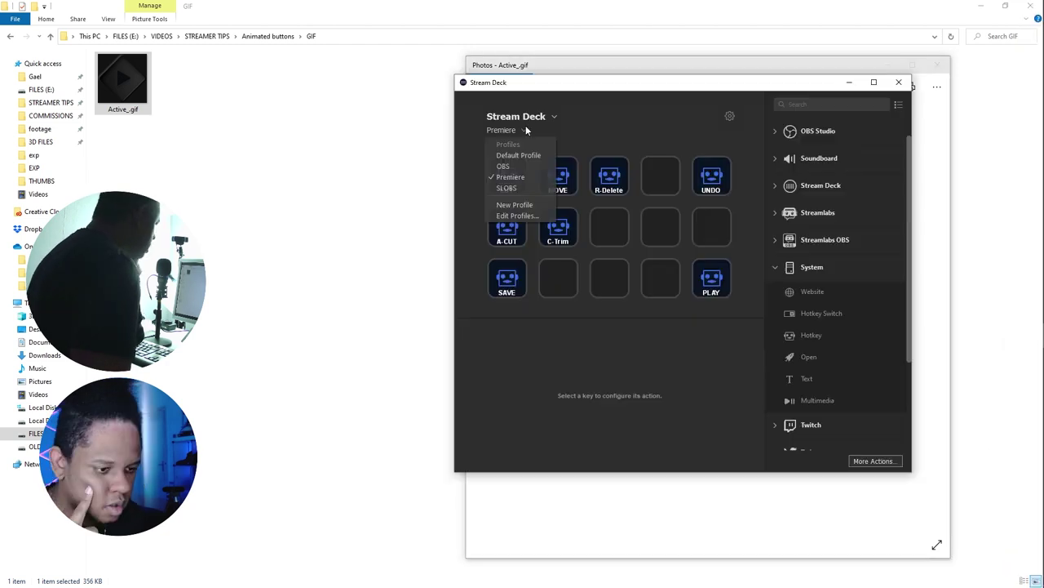
- Switch Stream Deck to the SLOBS profile and open the first key's scene settings
{"action": "left_click", "coordinate": [507, 189]}
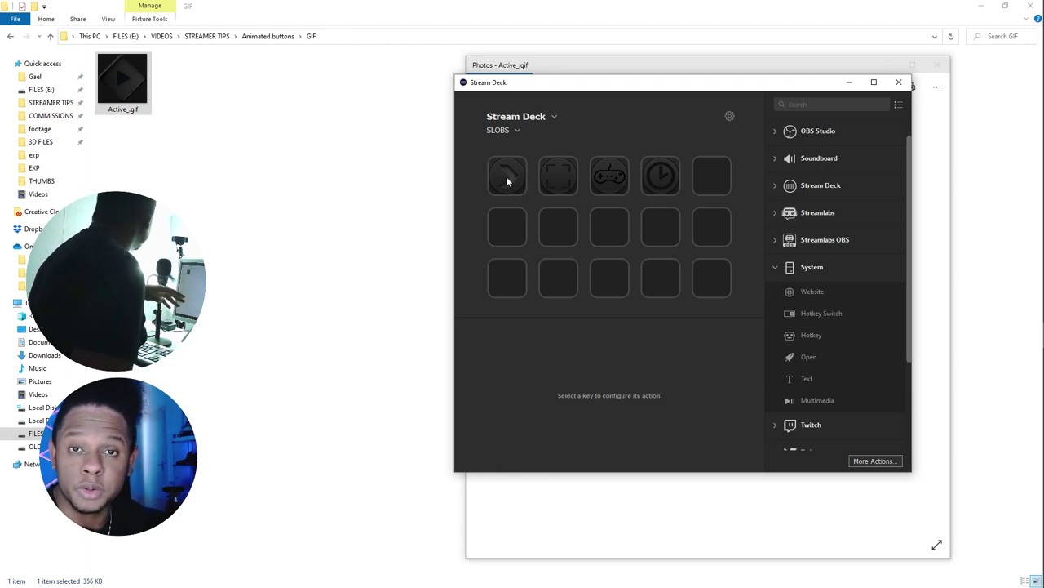
{"action": "left_click", "coordinate": [507, 177]}
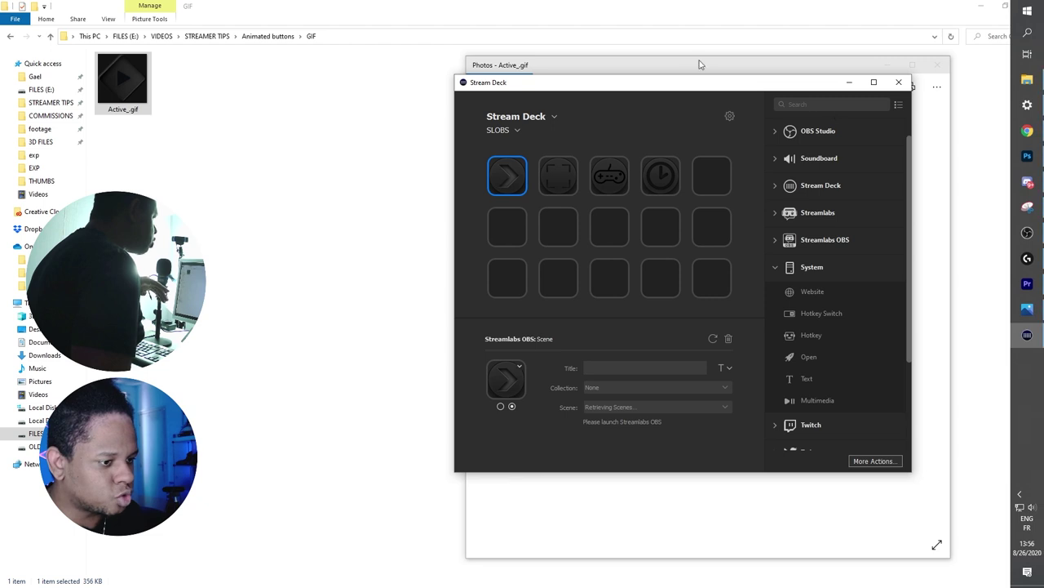
{"action": "left_click_drag", "start_coordinate": [669, 85], "coordinate": [494, 12]}
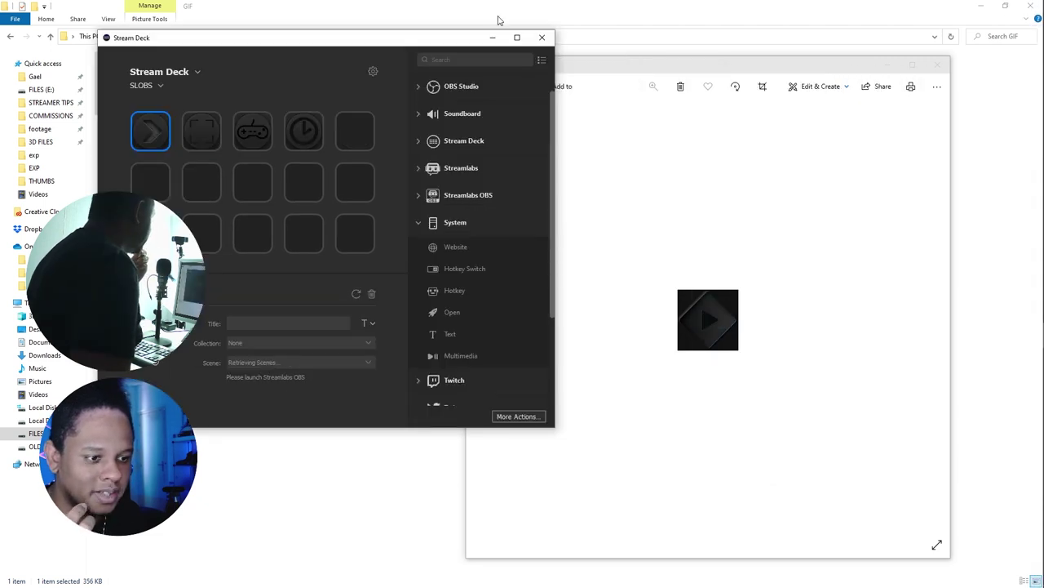
{"action": "left_click", "coordinate": [446, 16]}
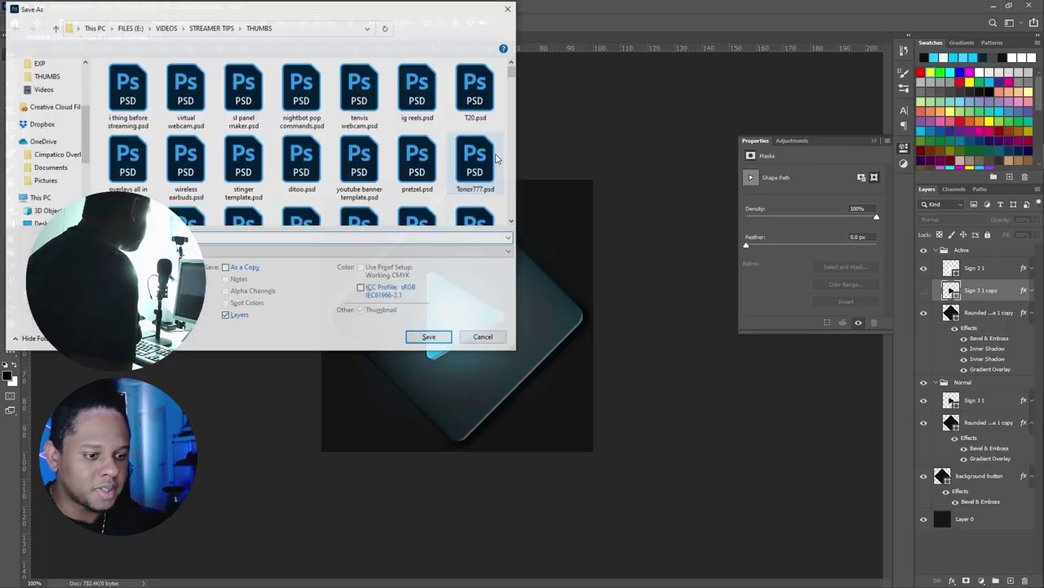
{"action": "left_click", "coordinate": [212, 28]}
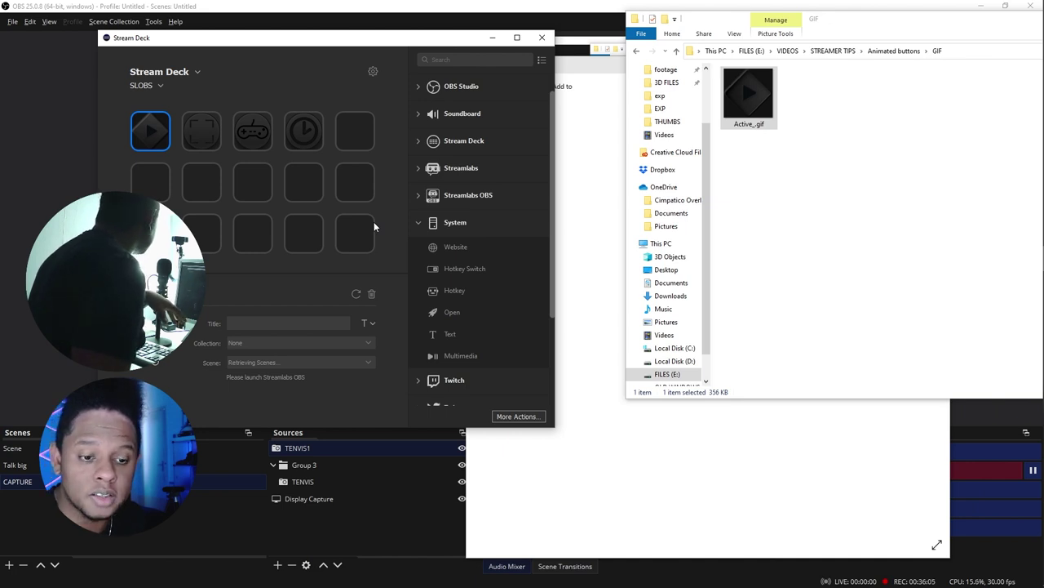
- Switch to Streamlabs OBS and bring the Stream Deck configuration window over it
{"action": "left_click", "coordinate": [1027, 258]}
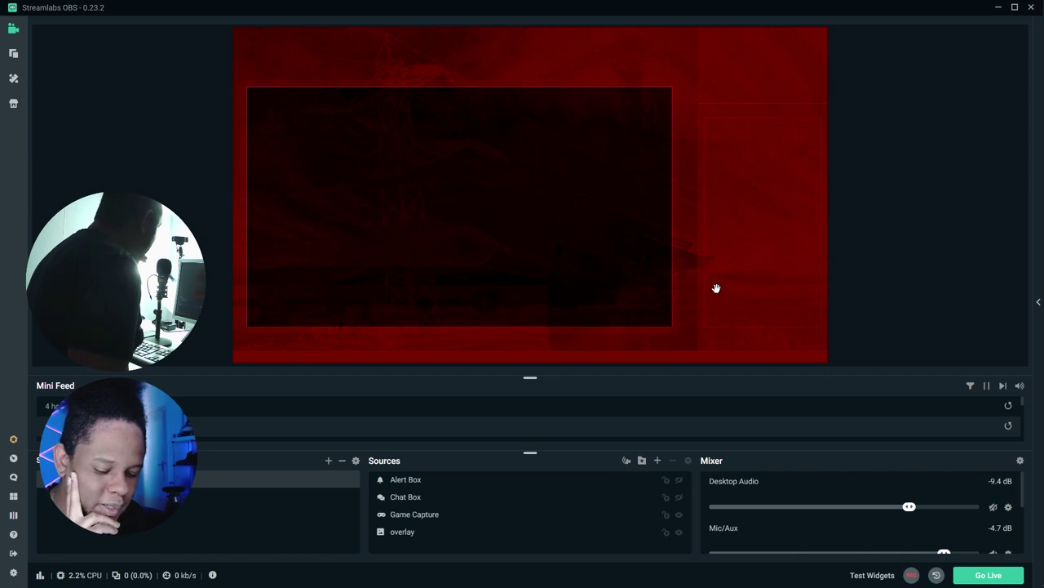
{"action": "key", "text": "alt+Tab"}
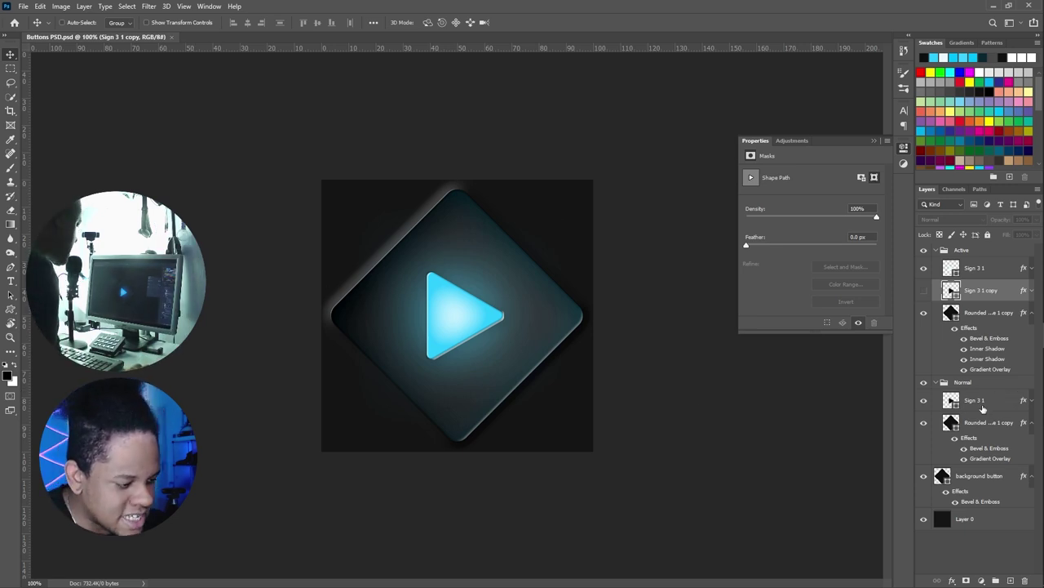
- Select the Sign 3 1 play-triangle layer in the Normal group and check its fill colour
{"action": "left_click", "coordinate": [977, 401]}
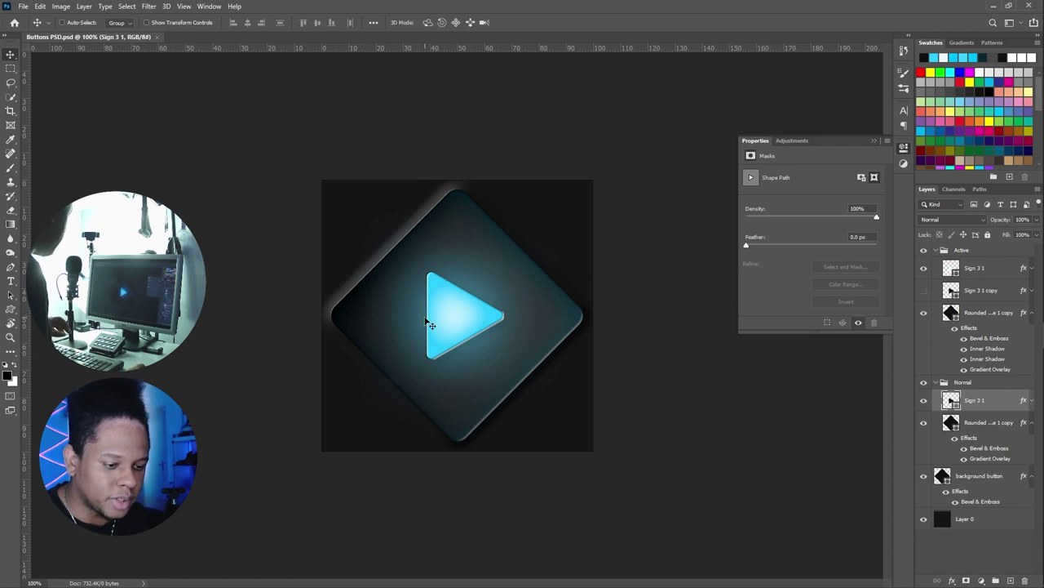
{"action": "double_click", "coordinate": [949, 400]}
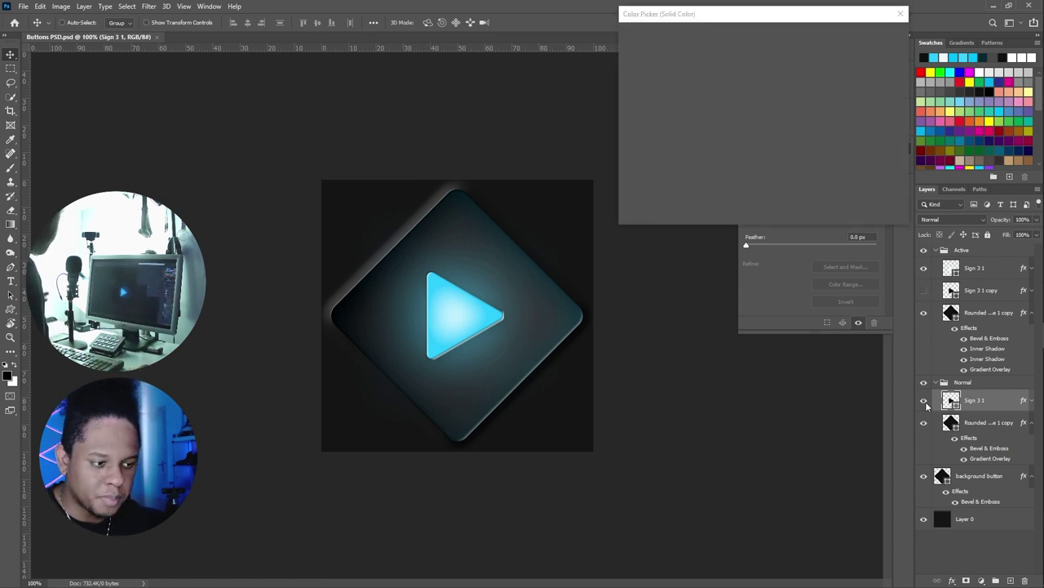
{"action": "key", "text": "Return"}
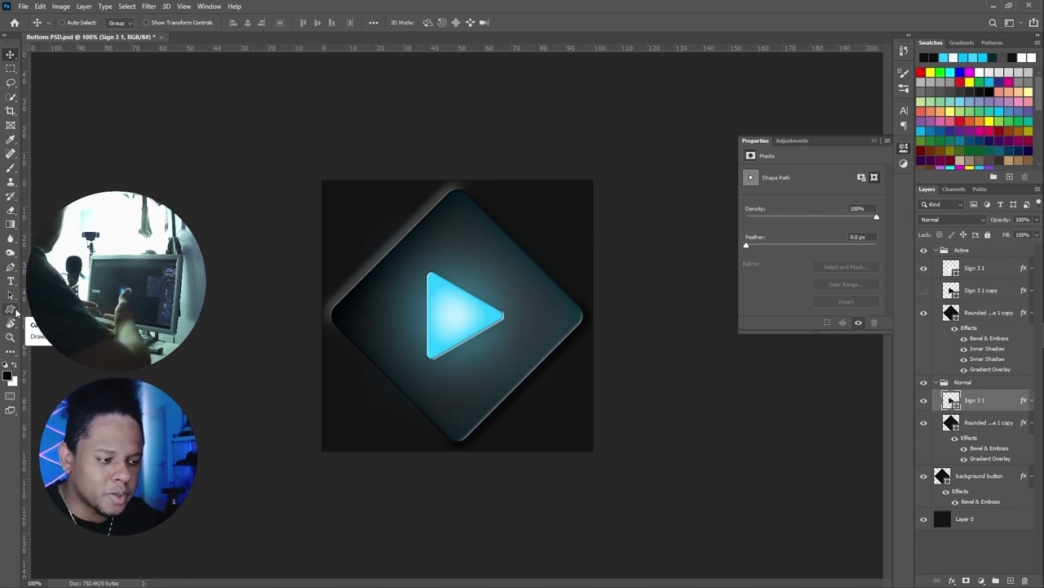
- Draw a circle-slash 'No' Sign 1 custom shape over the play triangle in the Normal button
{"action": "left_click", "coordinate": [11, 309]}
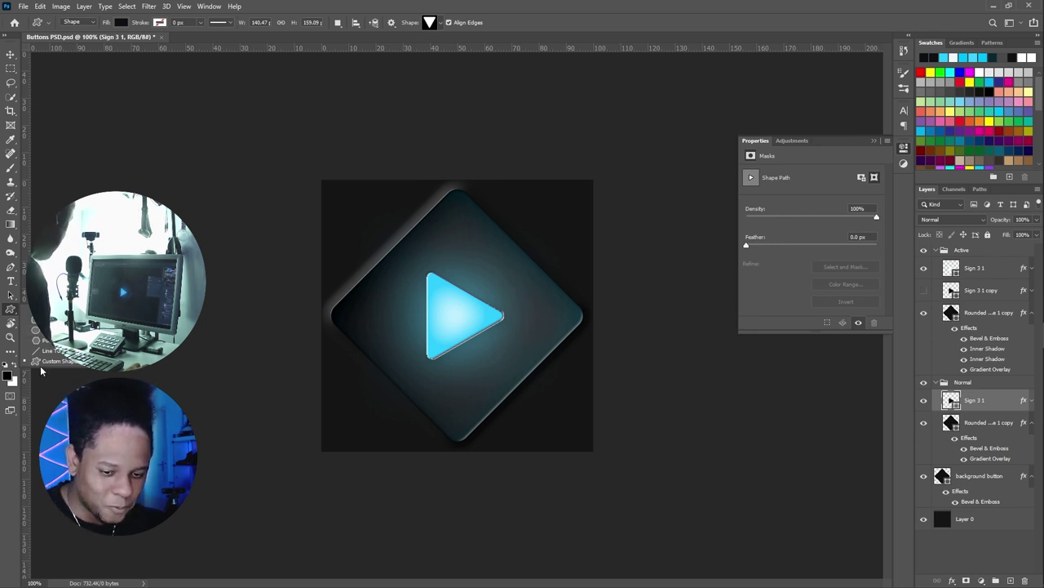
{"action": "left_click", "coordinate": [439, 24]}
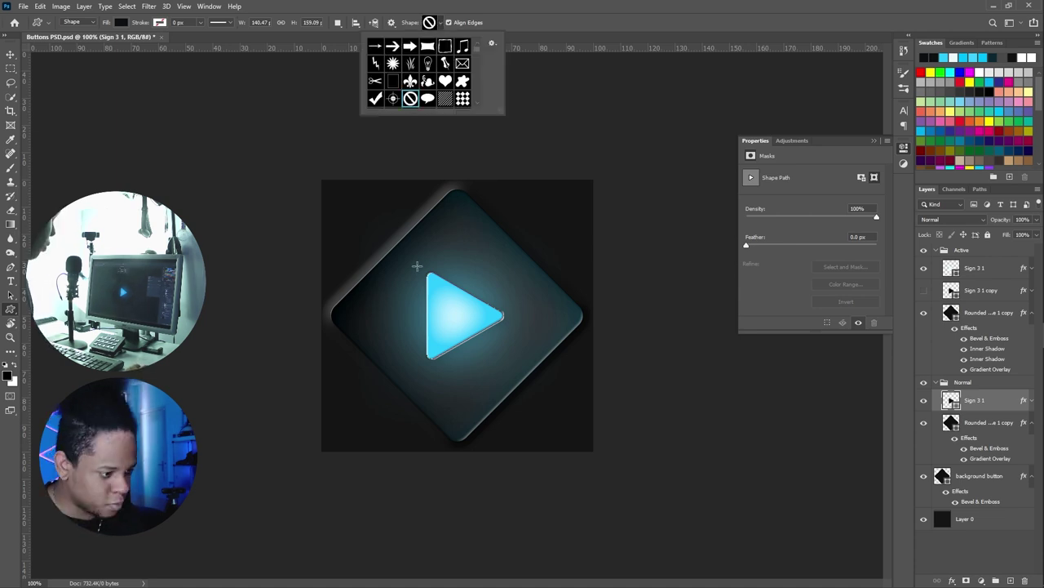
{"action": "left_click_drag", "start_coordinate": [414, 255], "coordinate": [531, 389]}
{"action": "key", "text": "ctrl+a"}
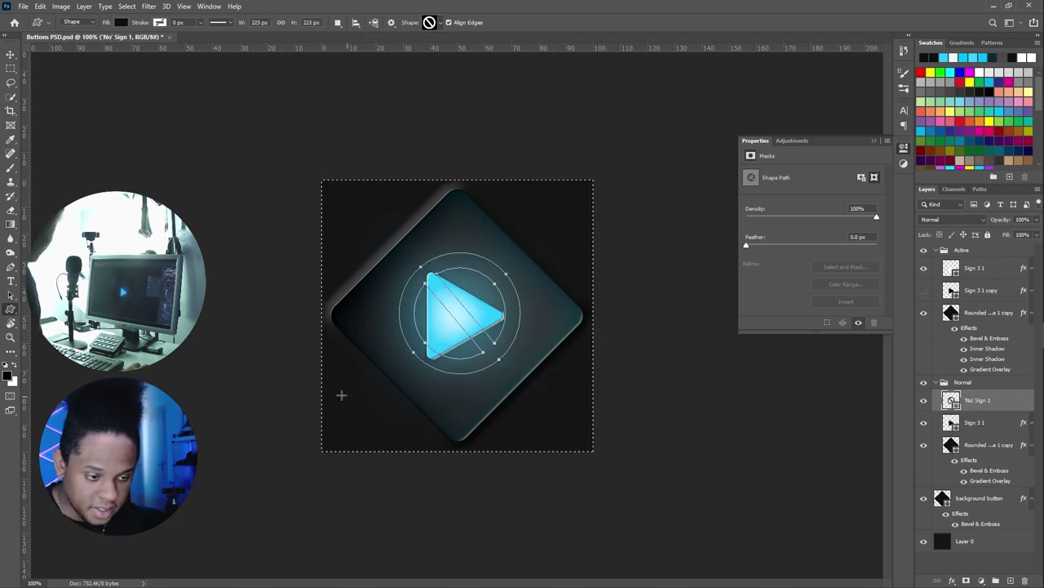
{"action": "key", "text": "v"}
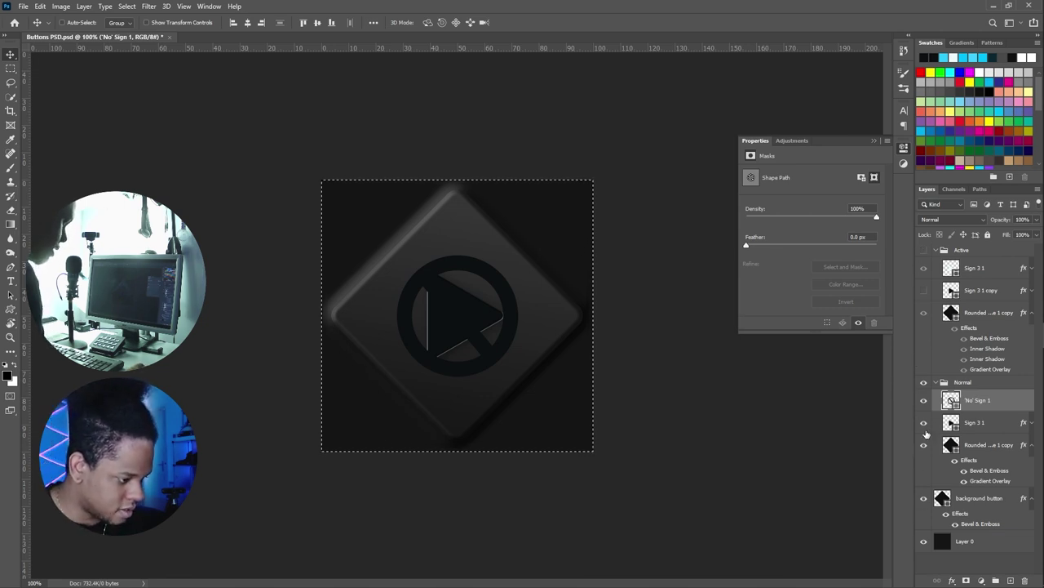
- Hide the Active group, expand the 'No' Sign 1 effects, and Alt-drag a copy into the Active group
{"action": "left_click", "coordinate": [924, 400]}
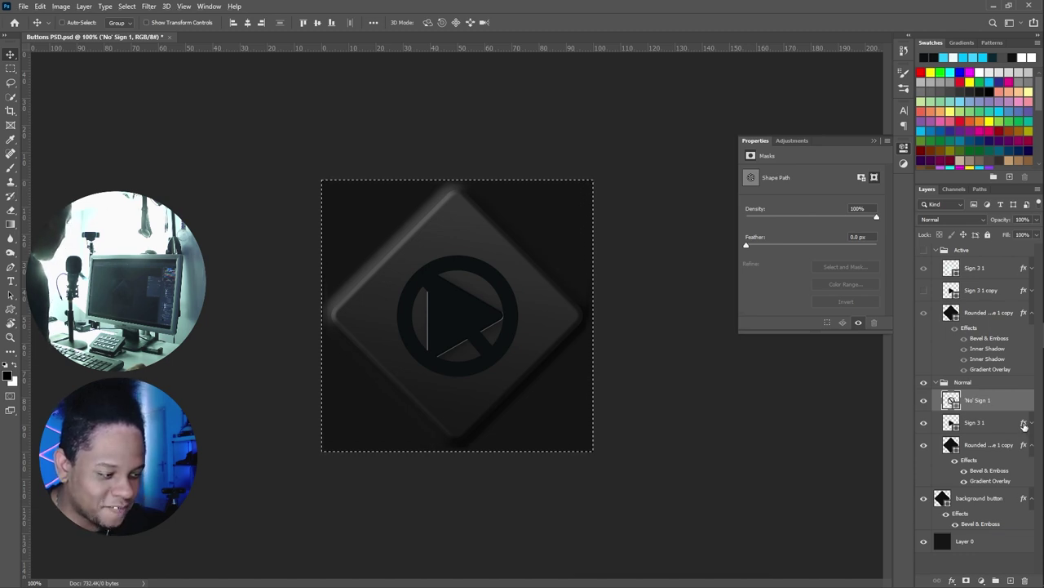
{"action": "left_click", "coordinate": [1018, 407]}
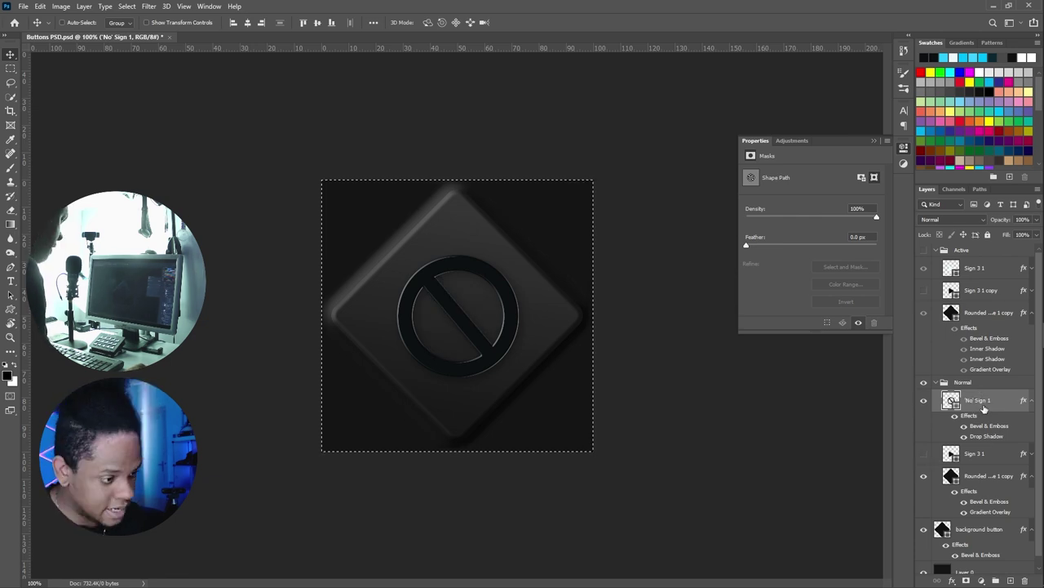
{"action": "left_click_drag", "start_coordinate": [983, 408], "coordinate": [951, 304]}
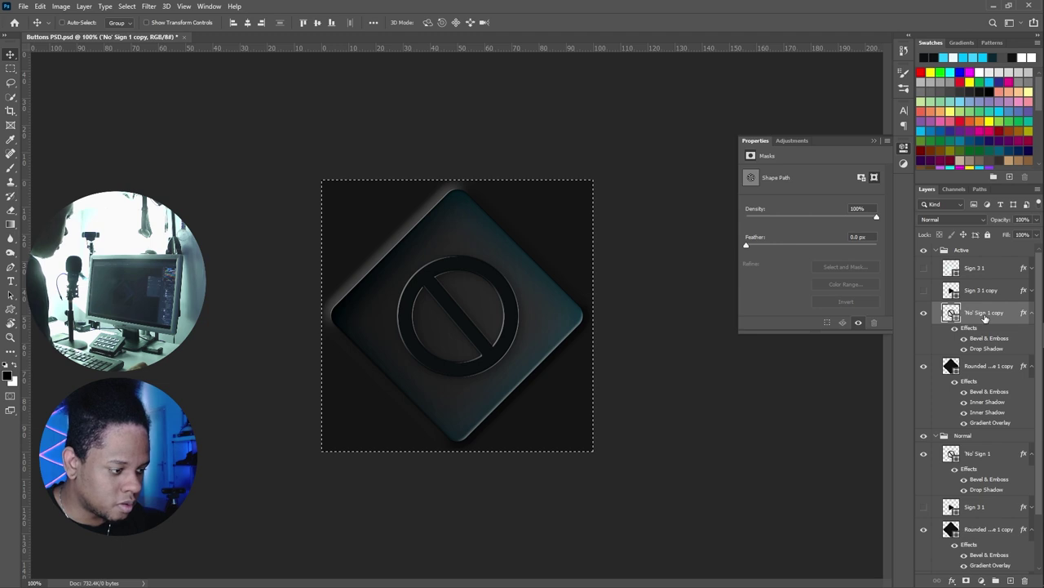
- Duplicate the 'No' Sign 1 copy, hide the original, and copy the glow effects onto the duplicate
{"action": "key", "text": "ctrl+j"}
{"action": "left_click", "coordinate": [924, 367]}
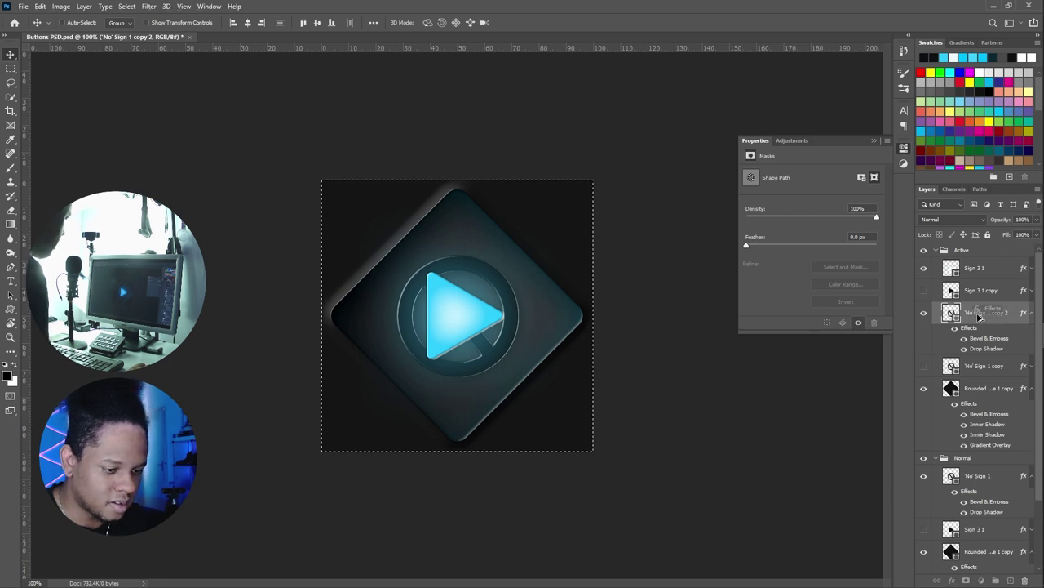
{"action": "left_click_drag", "start_coordinate": [979, 316], "coordinate": [979, 318]}
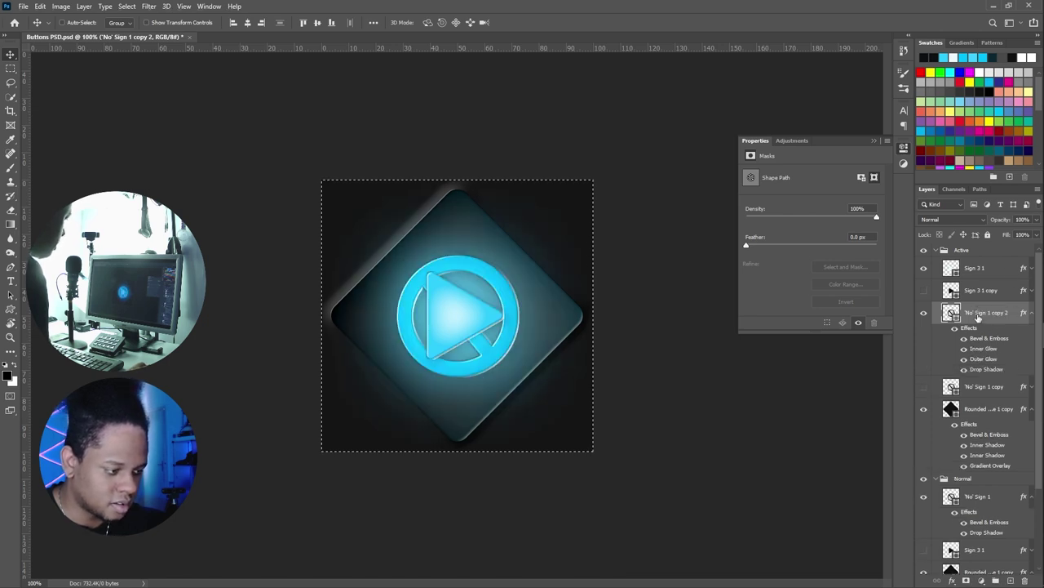
- Hide the play triangle, move the glowing sign to the top of the Active group, and pick a white fill
{"action": "left_click", "coordinate": [925, 268]}
{"action": "left_click_drag", "start_coordinate": [987, 315], "coordinate": [953, 276]}
{"action": "double_click", "coordinate": [950, 273]}
{"action": "left_click_drag", "start_coordinate": [672, 171], "coordinate": [639, 53]}
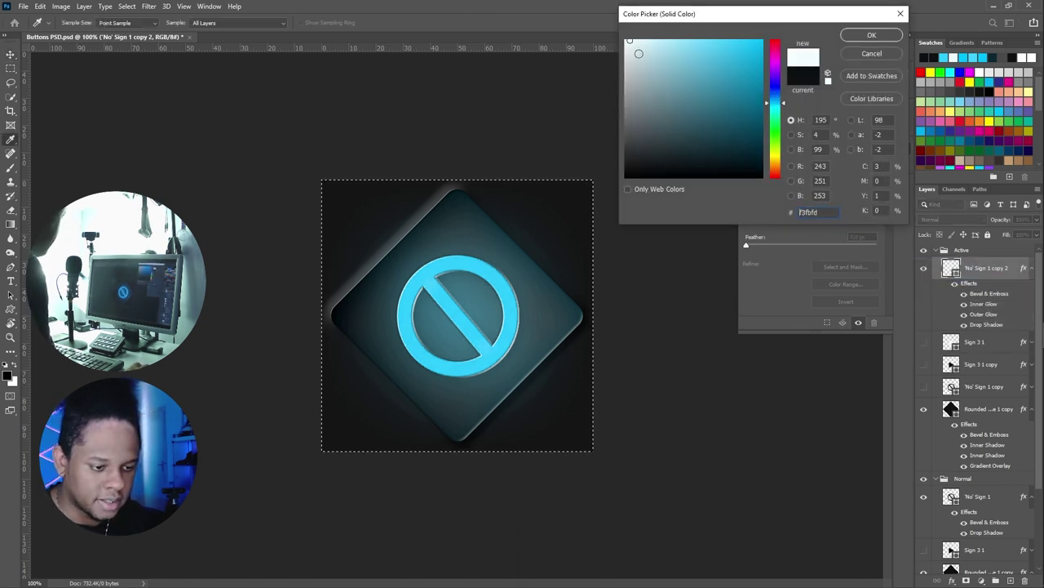
- Confirm the sign's new fill, reduce its inner glow to 35 px, then open the Start menu
{"action": "left_click", "coordinate": [872, 35]}
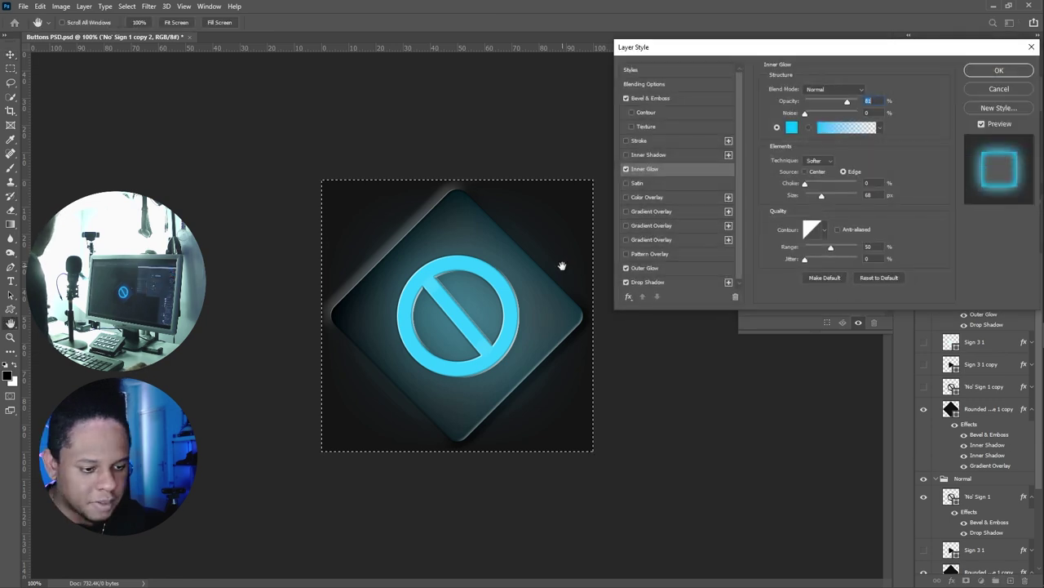
{"action": "left_click_drag", "start_coordinate": [821, 199], "coordinate": [817, 200]}
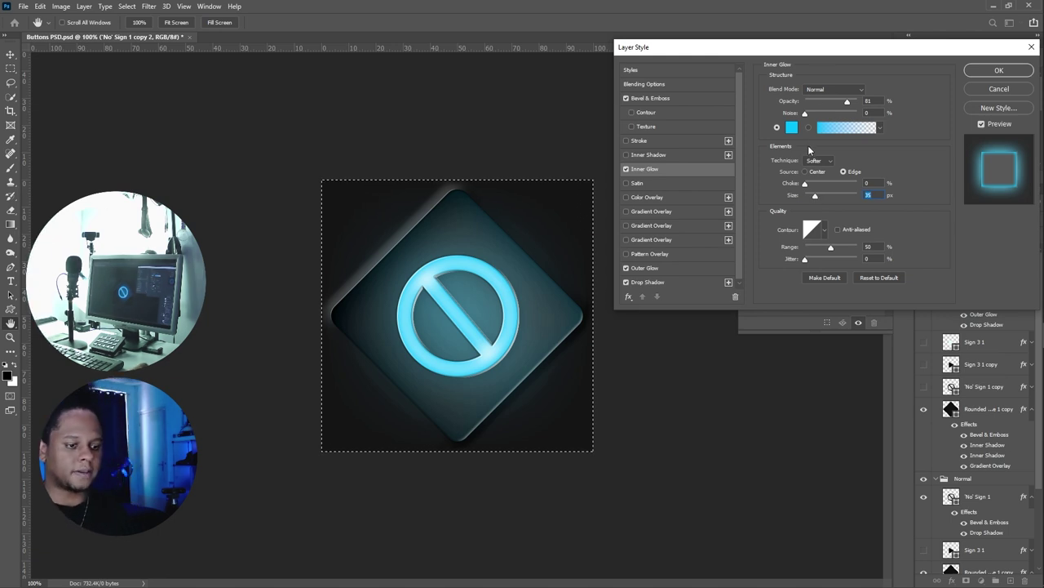
{"action": "key", "text": "Return"}
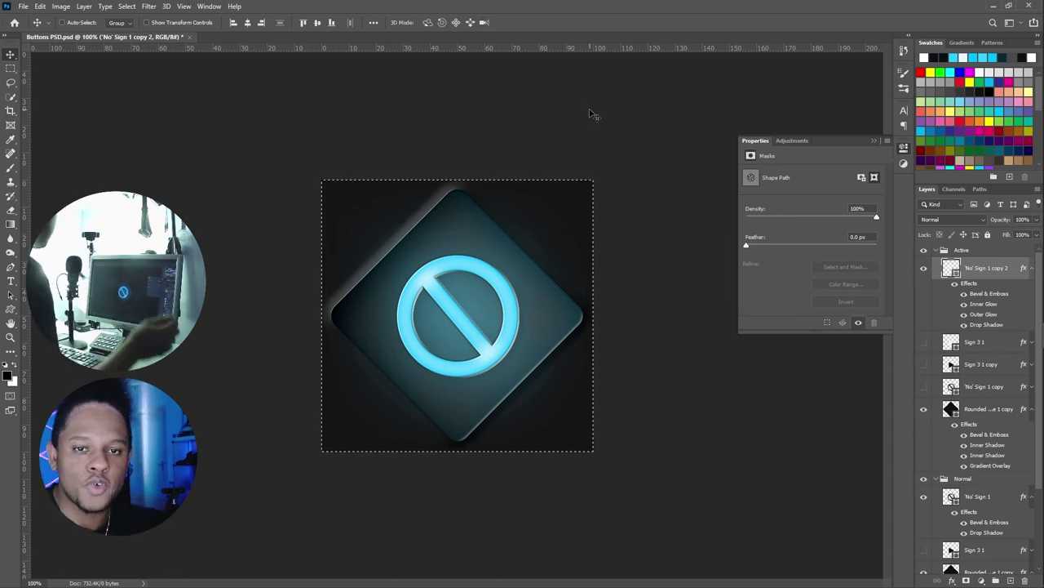
{"action": "mouse_move", "coordinate": [1038, 10]}
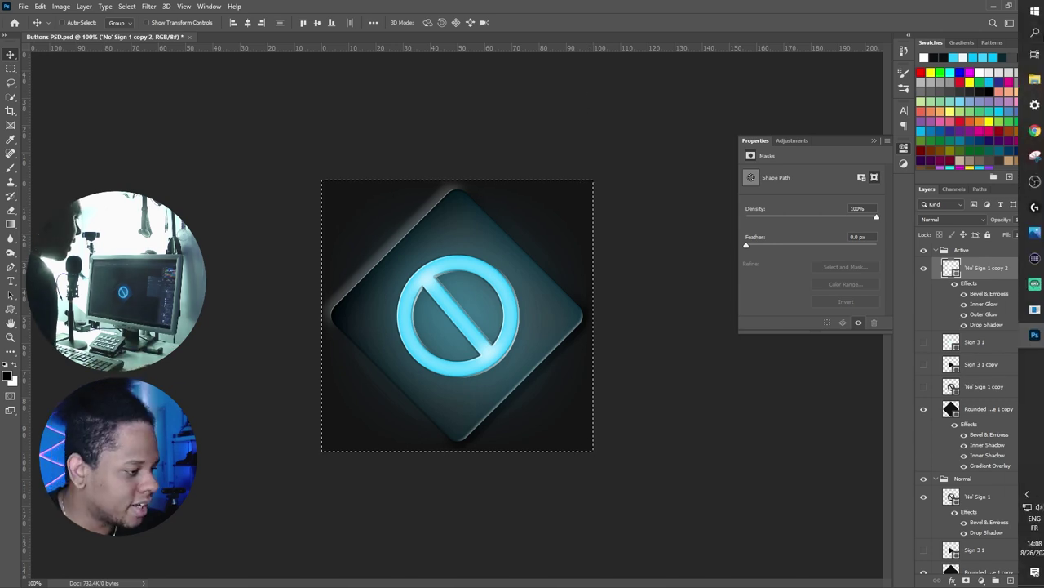
{"action": "left_click", "coordinate": [1030, 10]}
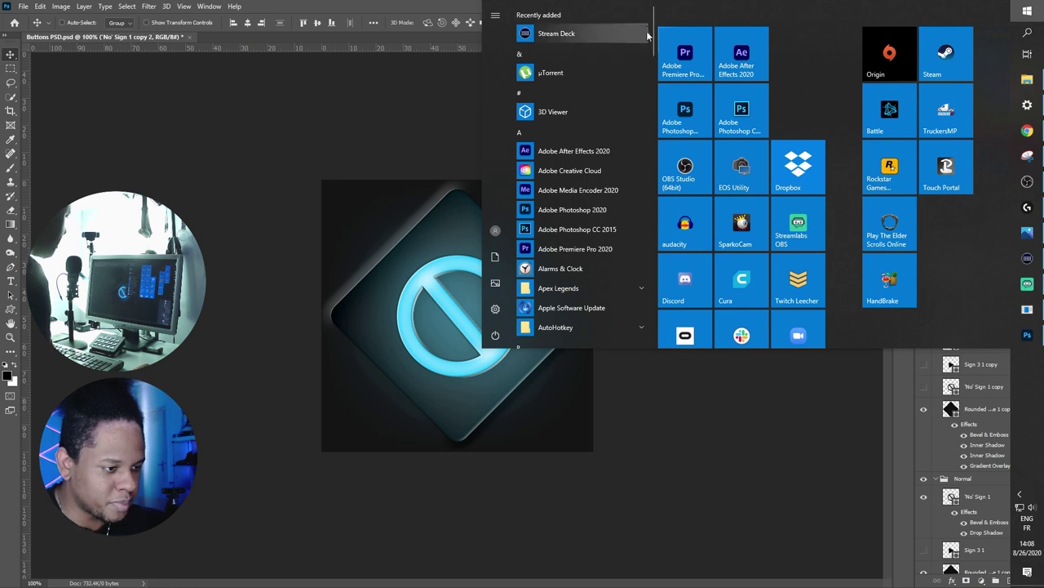
- Return to the icon and save the brb, full and game button PNGs via Save for Web
{"action": "left_click", "coordinate": [329, 119]}
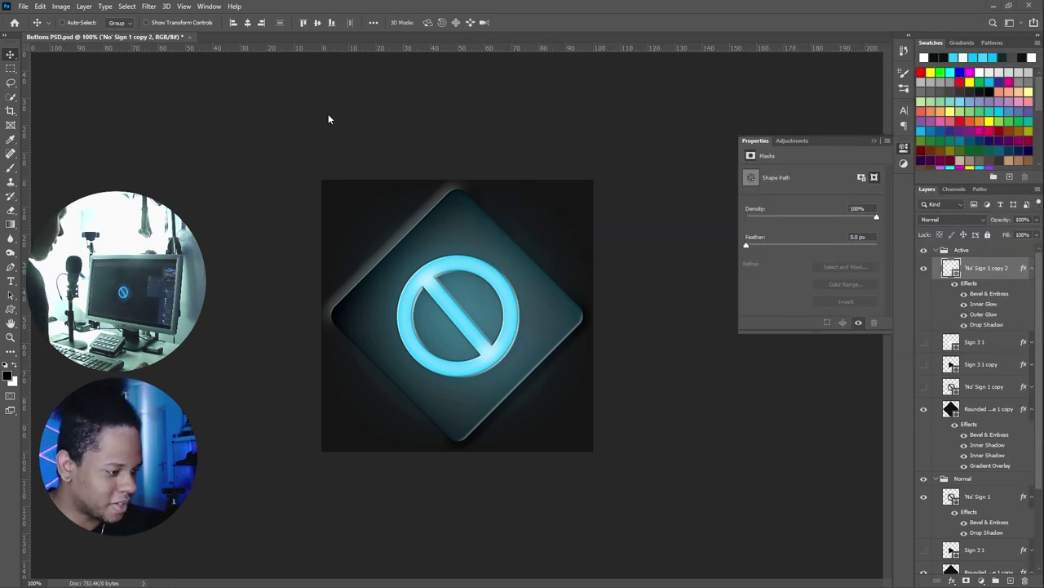
{"action": "mouse_move", "coordinate": [1038, 319]}
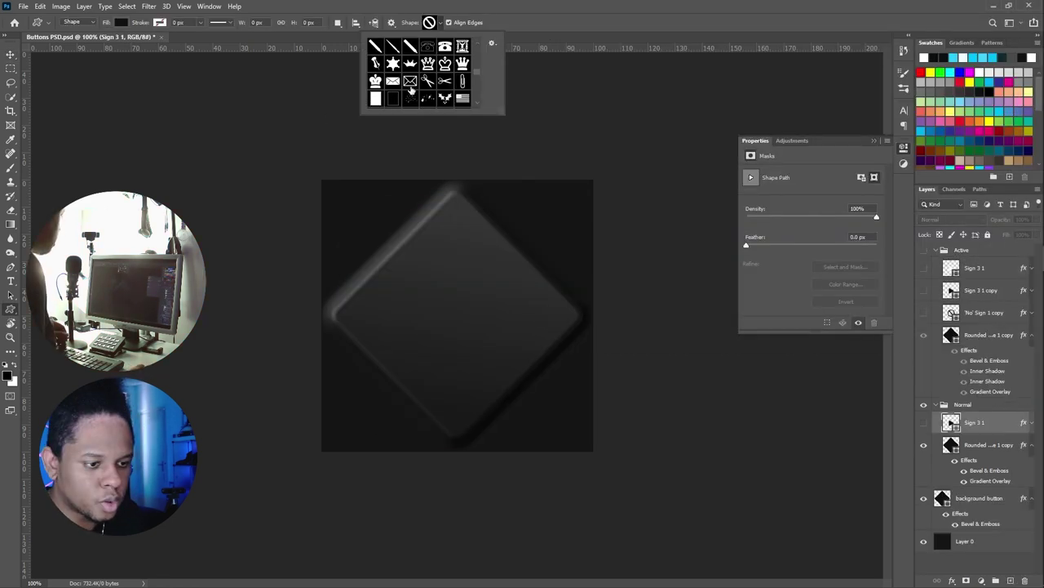
{"action": "scroll", "coordinate": [420, 73], "scroll_direction": "down", "scroll_amount": 5}
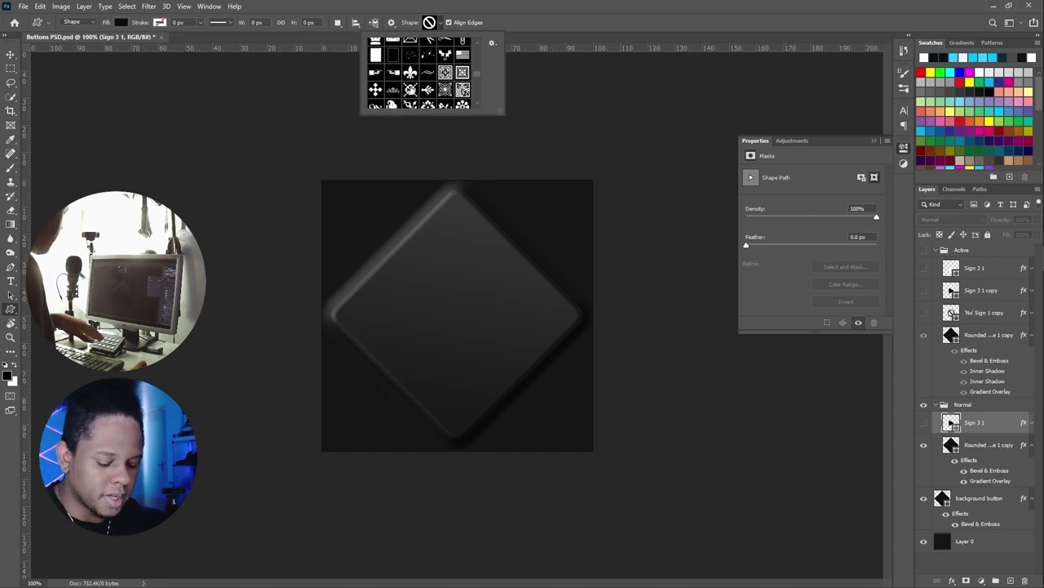
{"action": "scroll", "coordinate": [419, 73], "scroll_direction": "down", "scroll_amount": 4}
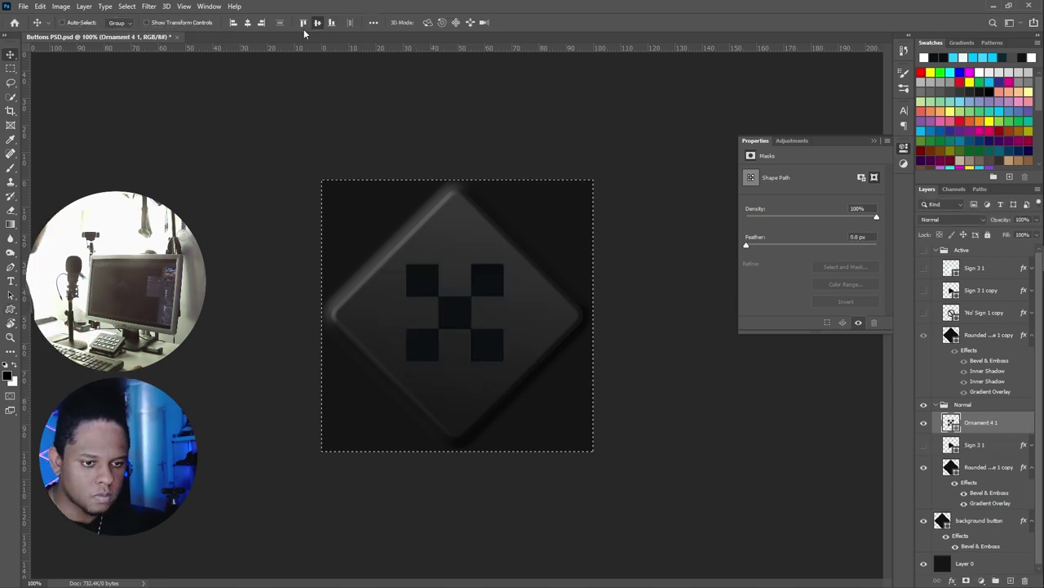
{"action": "key", "text": "ctrl+alt+shift+s"}
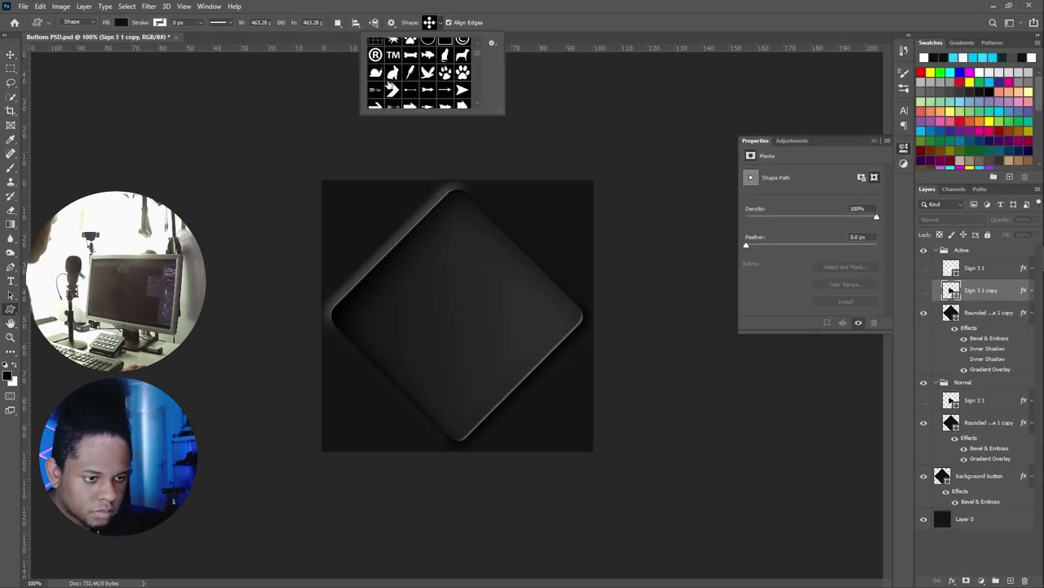
{"action": "scroll", "coordinate": [420, 72], "scroll_direction": "down", "scroll_amount": 3}
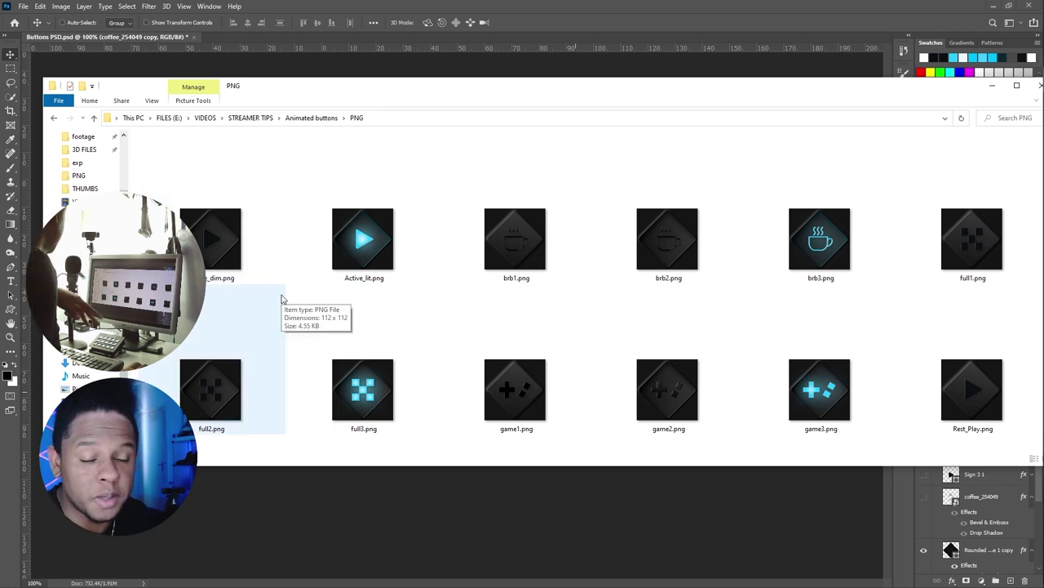
- Switch to the Premiere Pro window showing the Active_dim sequence from the taskbar
{"action": "mouse_move", "coordinate": [1043, 131]}
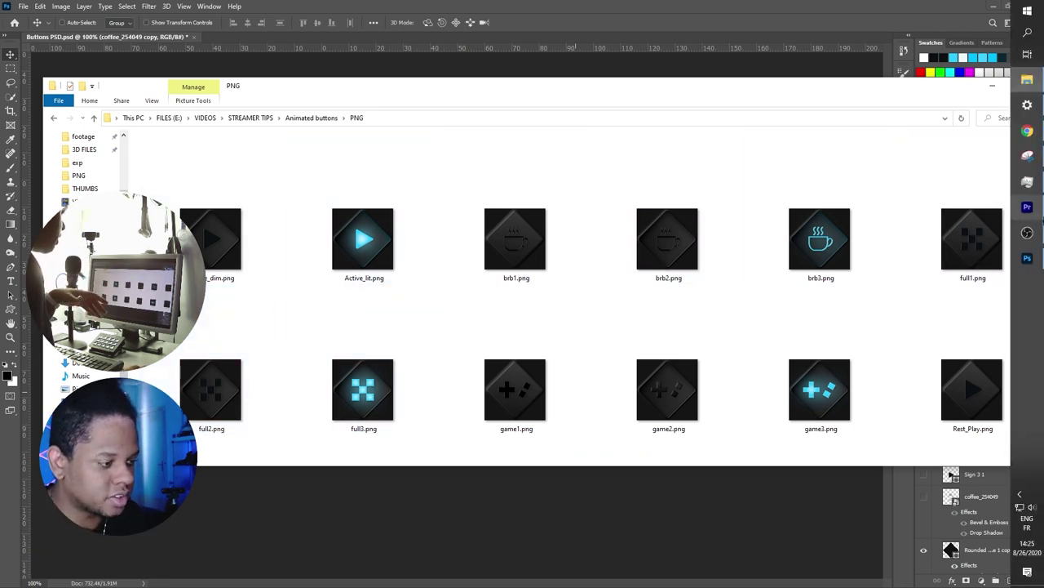
{"action": "mouse_move", "coordinate": [1027, 209]}
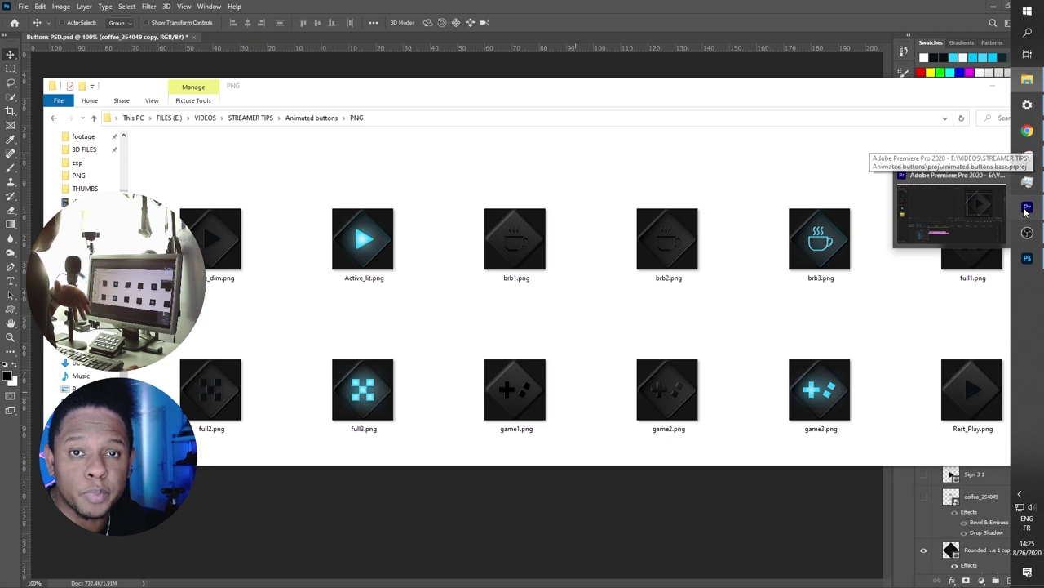
{"action": "left_click", "coordinate": [951, 214]}
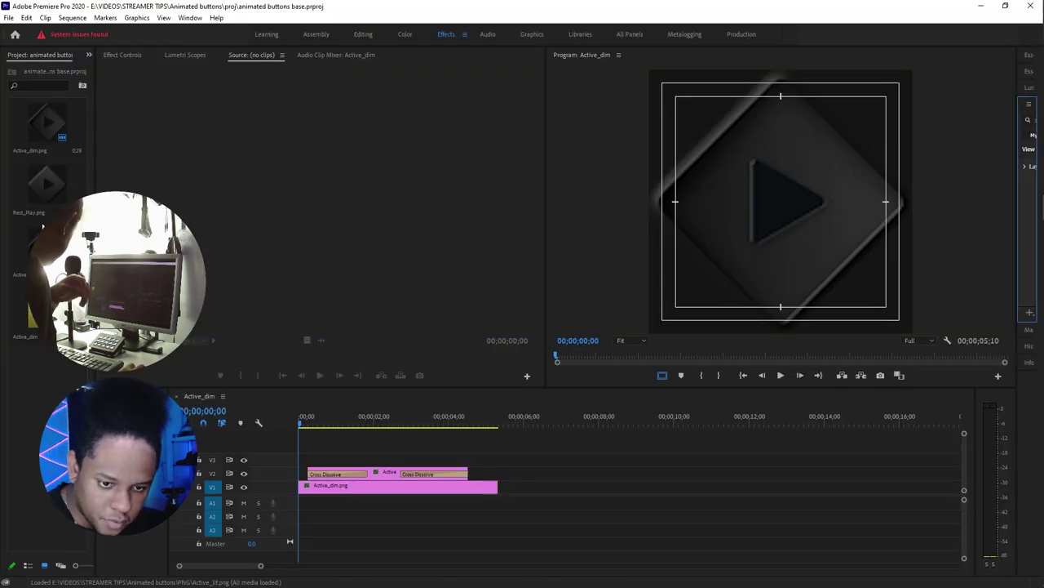
- Delete Rest_Play.png from the Project panel and scrub the playhead to preview the fade to lit
{"action": "left_click", "coordinate": [46, 191]}
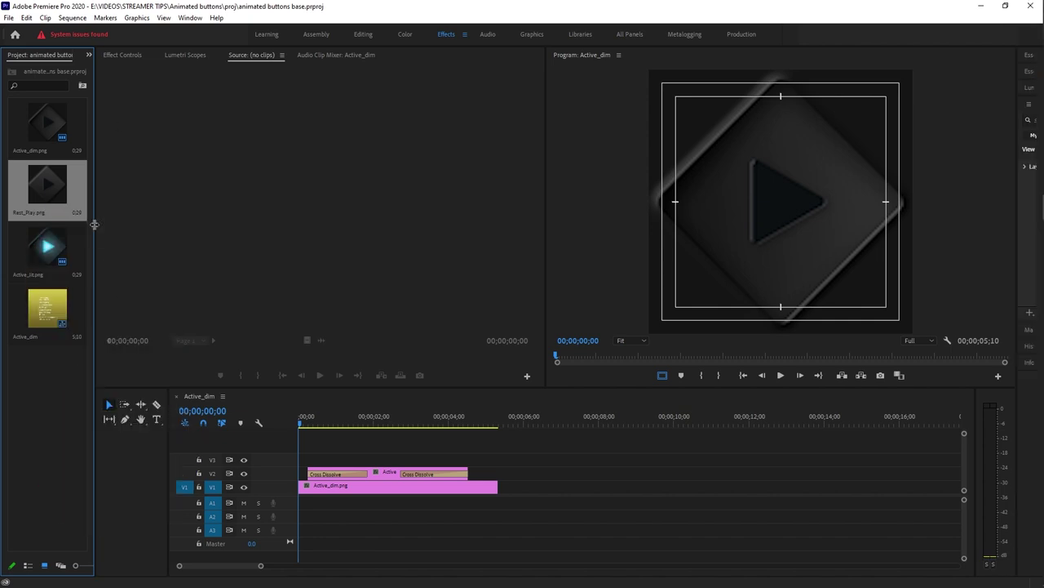
{"action": "left_click_drag", "start_coordinate": [95, 221], "coordinate": [180, 221]}
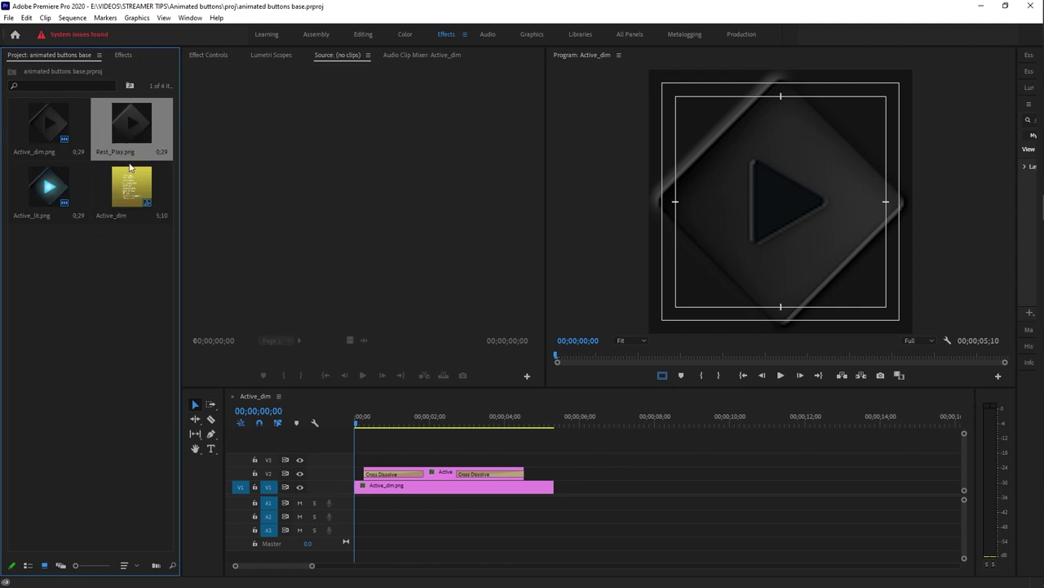
{"action": "key", "text": "Delete"}
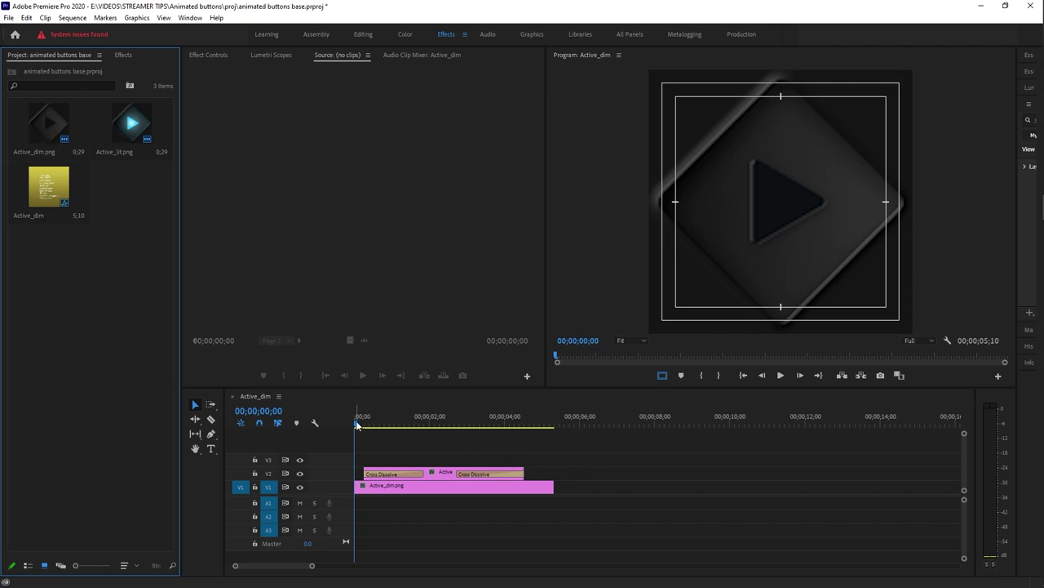
{"action": "left_click_drag", "start_coordinate": [357, 424], "coordinate": [406, 424]}
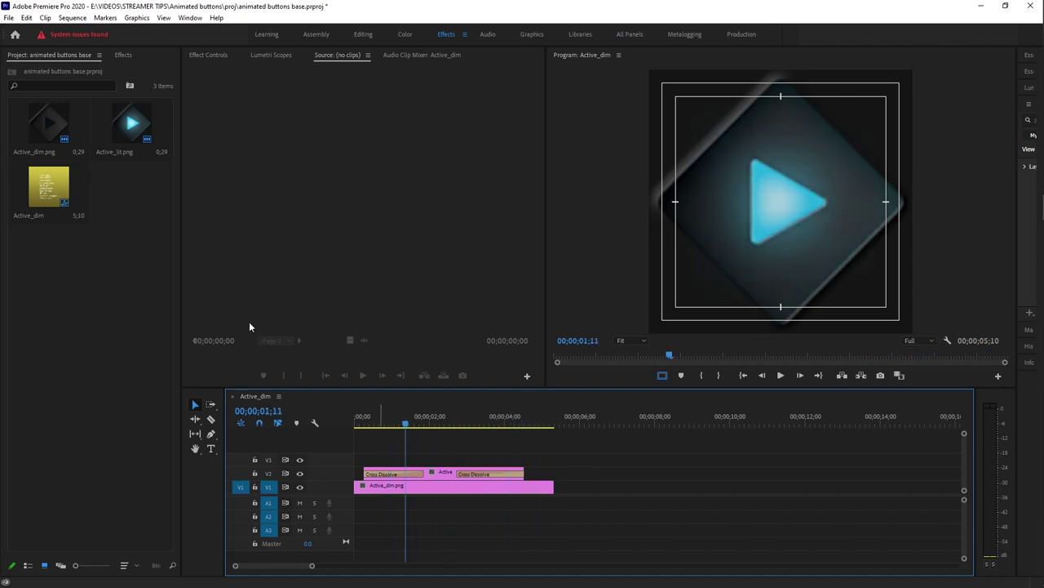
- Replace the Active_dim.png footage with brb2.png
{"action": "right_click", "coordinate": [46, 133]}
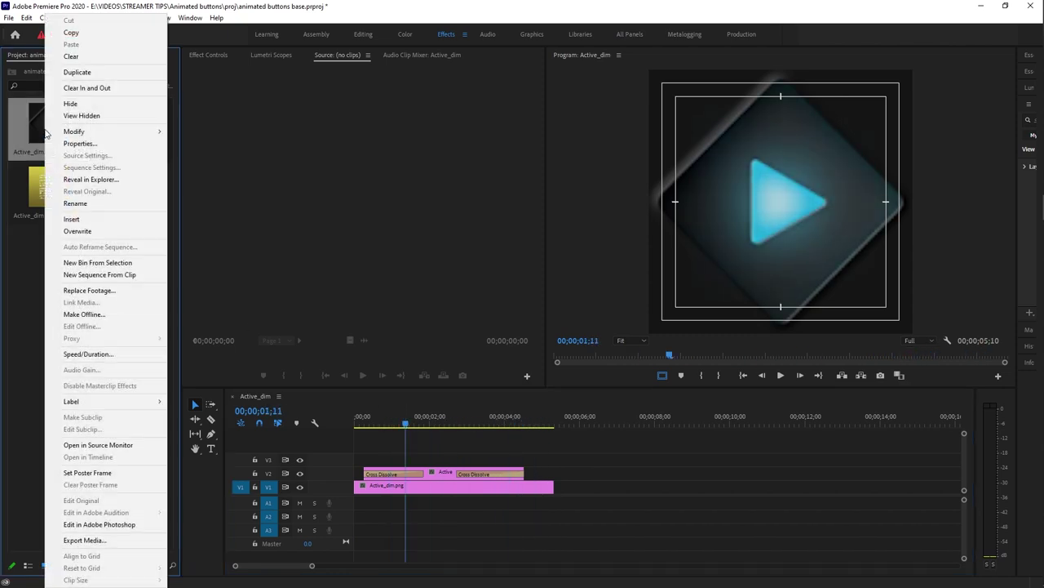
{"action": "left_click", "coordinate": [124, 292]}
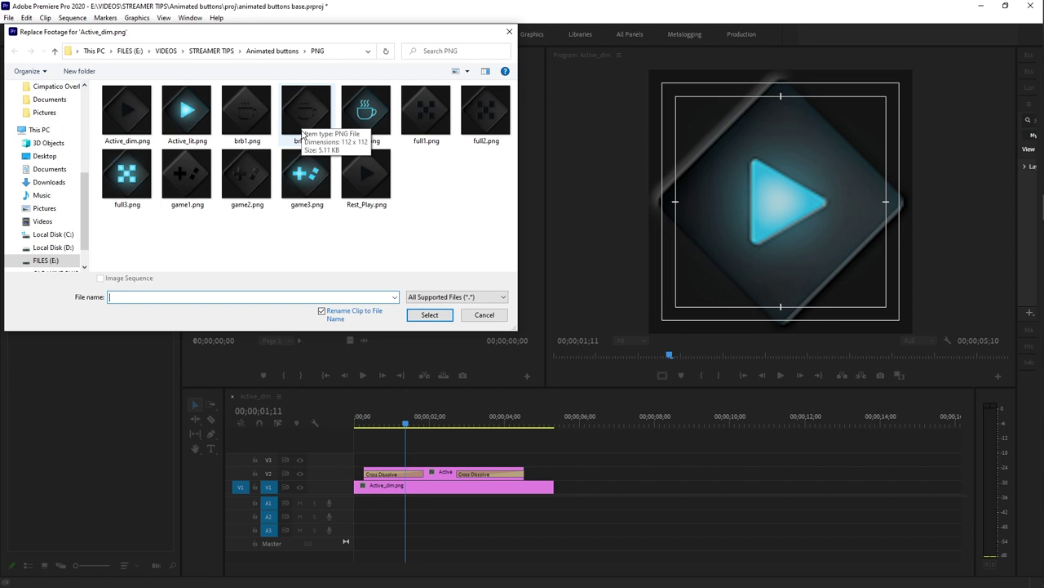
{"action": "left_click", "coordinate": [302, 143]}
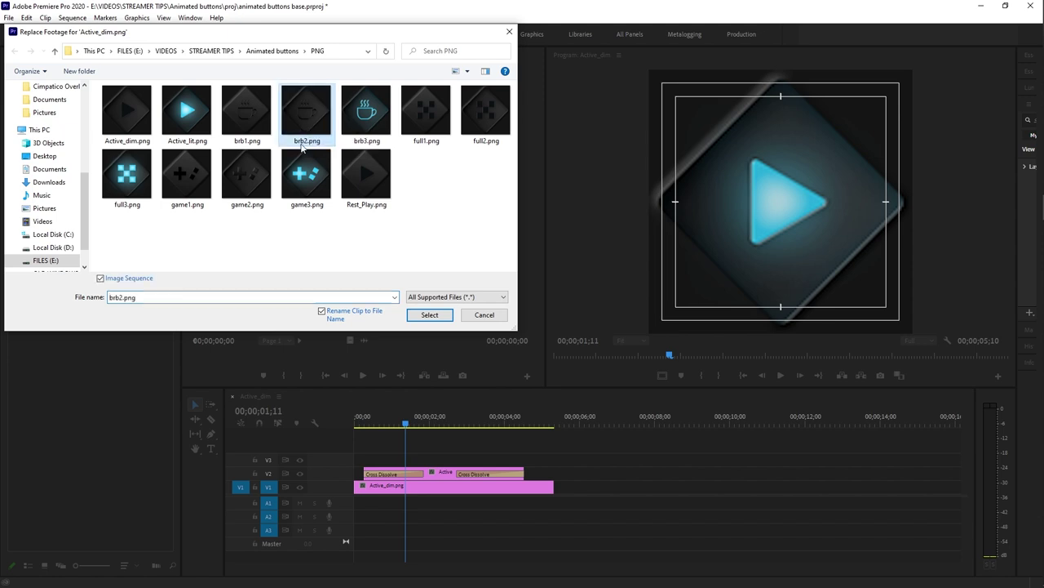
{"action": "left_click", "coordinate": [429, 315]}
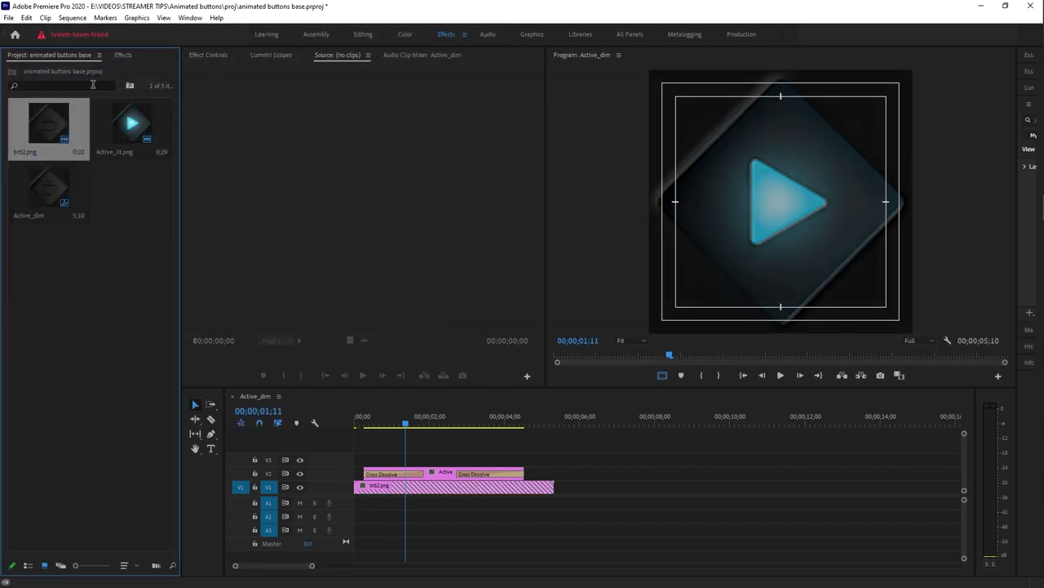
- Replace the Active_lit.png footage with brb3.png
{"action": "right_click", "coordinate": [114, 127]}
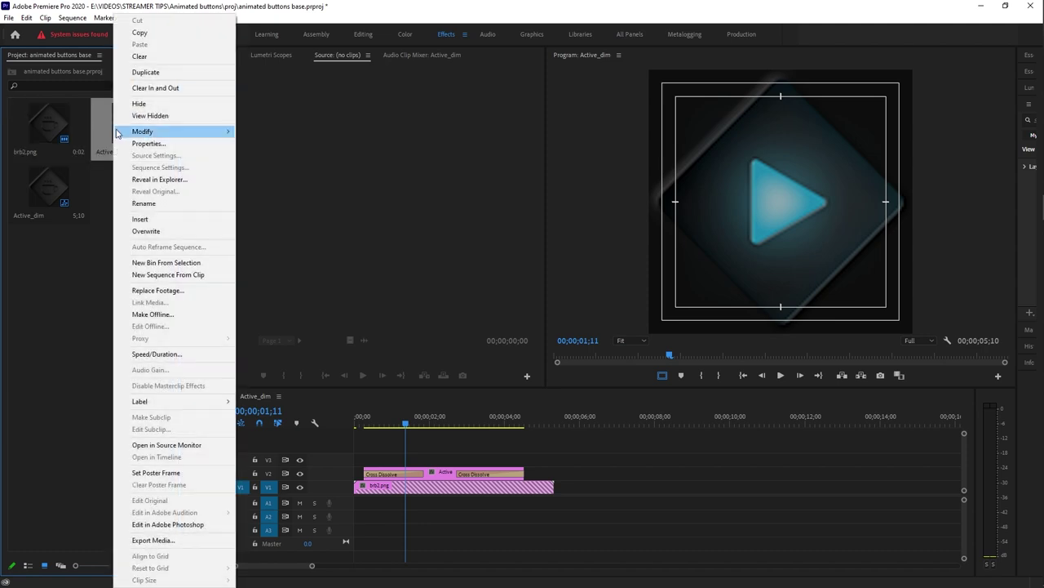
{"action": "left_click", "coordinate": [174, 290]}
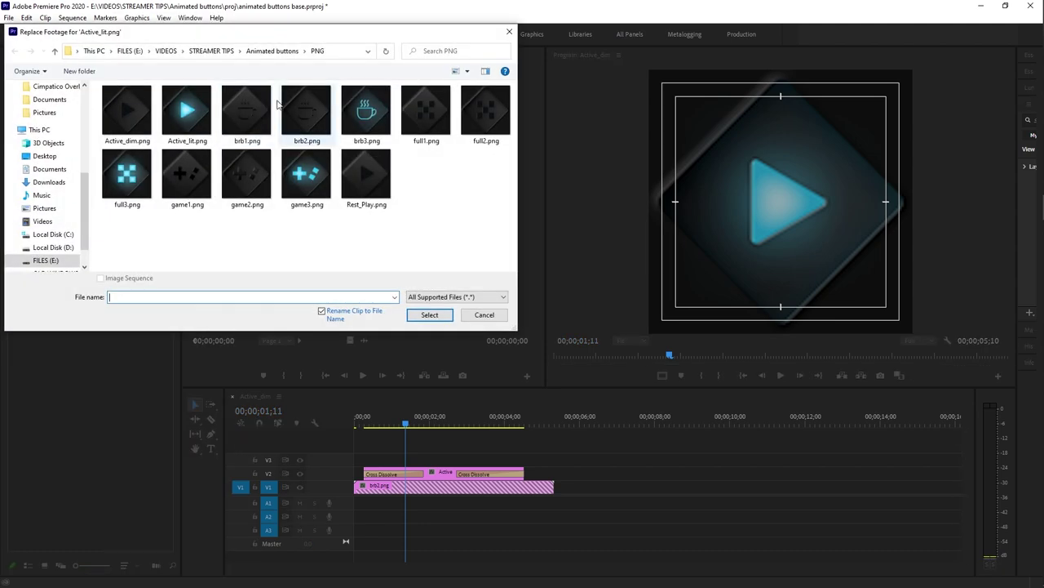
{"action": "double_click", "coordinate": [357, 111]}
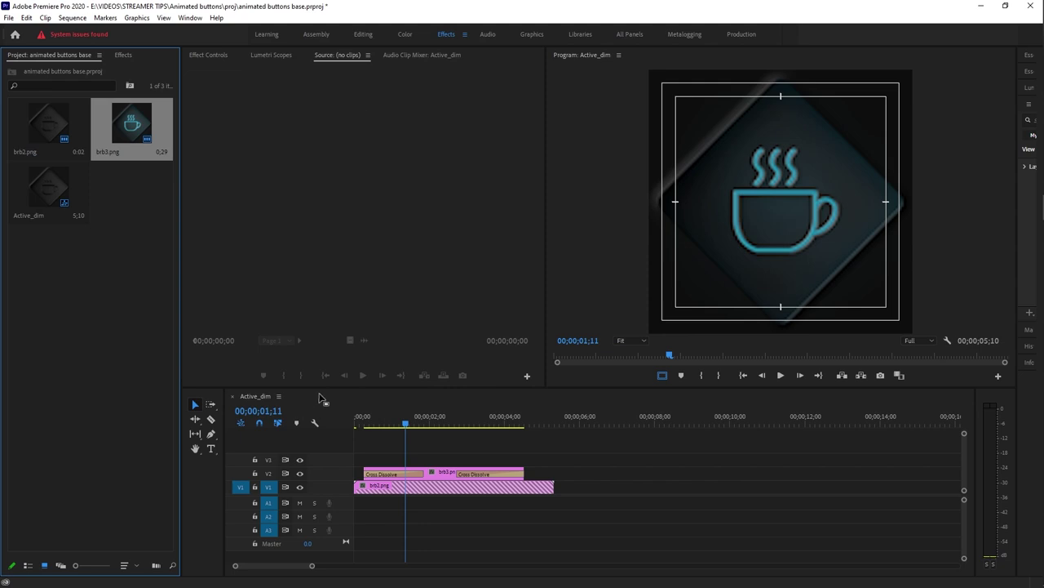
- Preview the coffee cup fade and export the sequence as brb.gif
{"action": "mouse_move", "coordinate": [384, 423]}
{"action": "left_mouse_down"}
{"action": "mouse_move", "coordinate": [531, 435]}
{"action": "mouse_move", "coordinate": [387, 430]}
{"action": "left_mouse_up"}
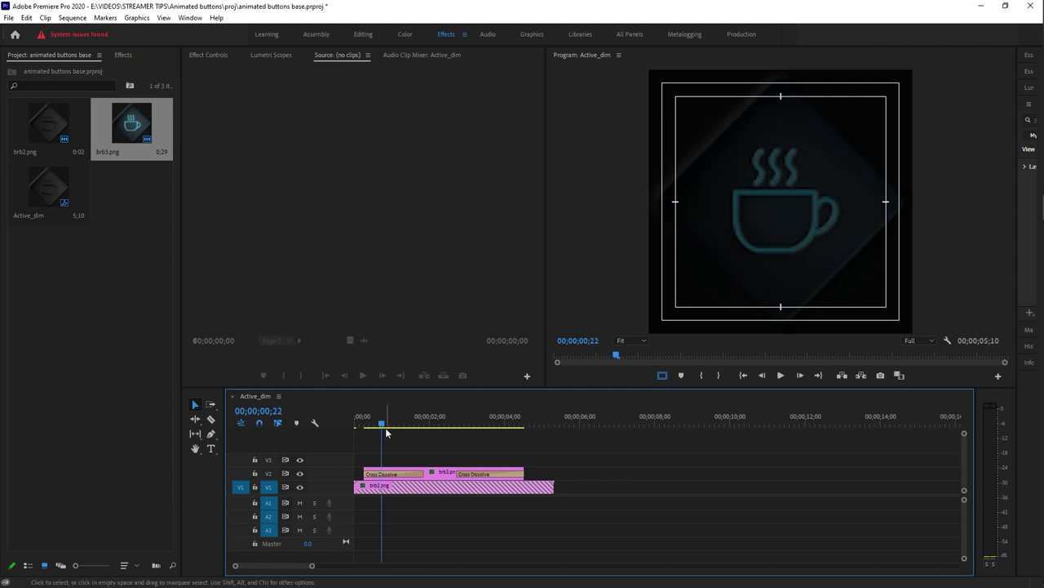
{"action": "key", "text": "ctrl+m"}
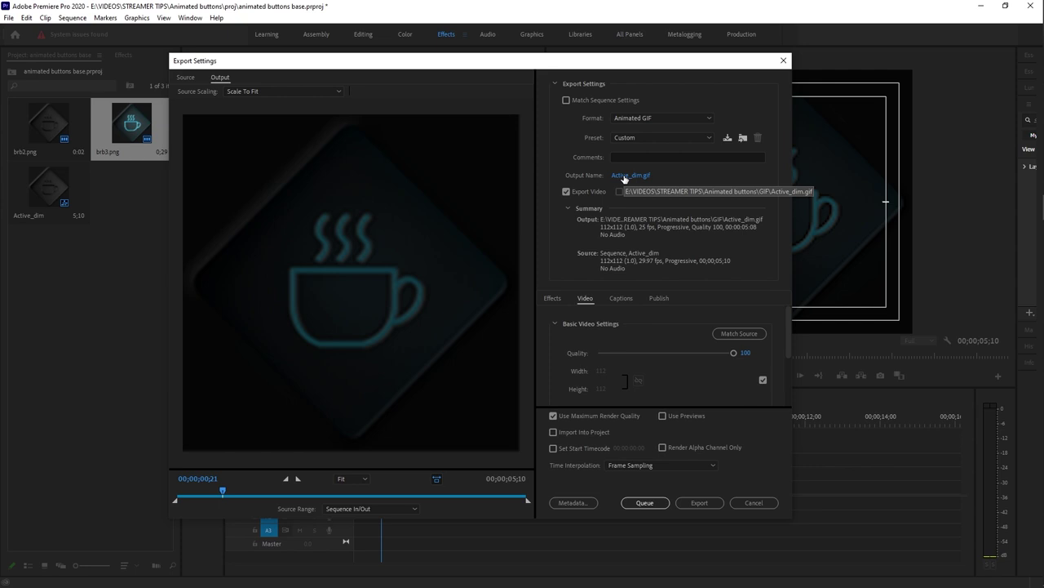
{"action": "left_click", "coordinate": [625, 178]}
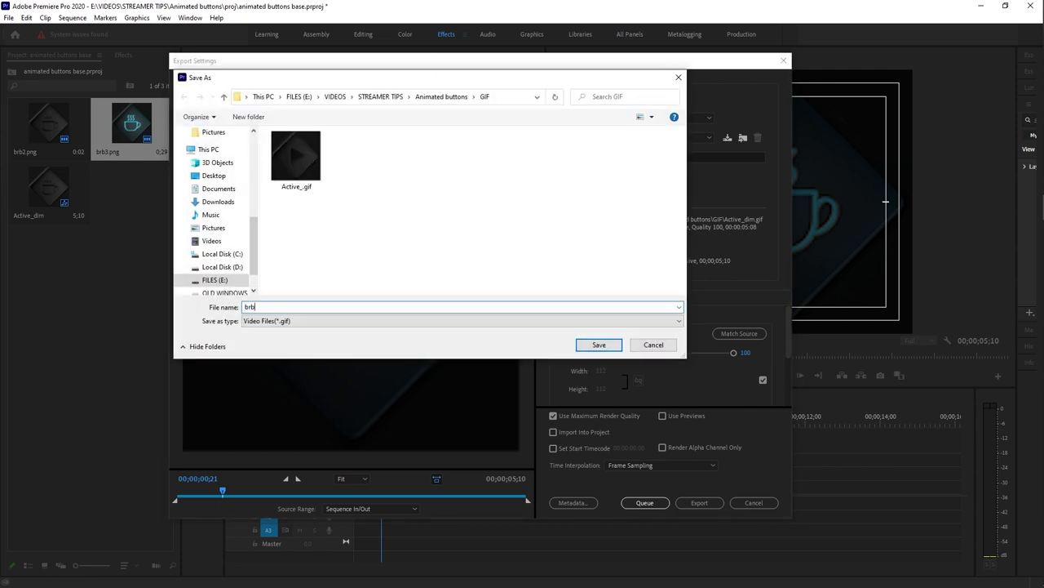
{"action": "key", "text": "Return"}
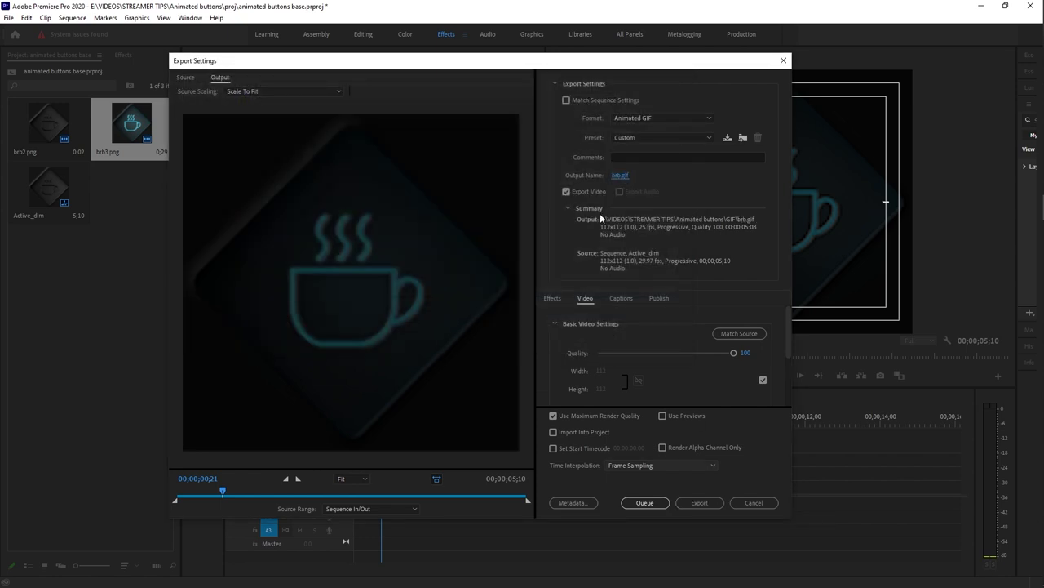
{"action": "left_click", "coordinate": [689, 503]}
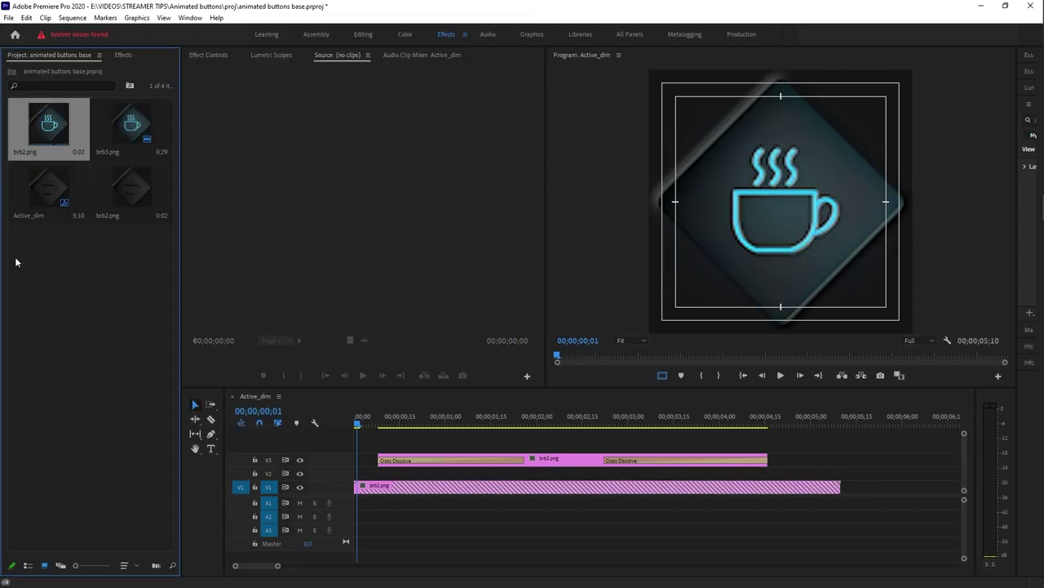
- Export game.gif and full.gif, then preview brb.gif, Active_.gif, full.gif and game.gif in Photos
{"action": "left_click", "coordinate": [489, 420]}
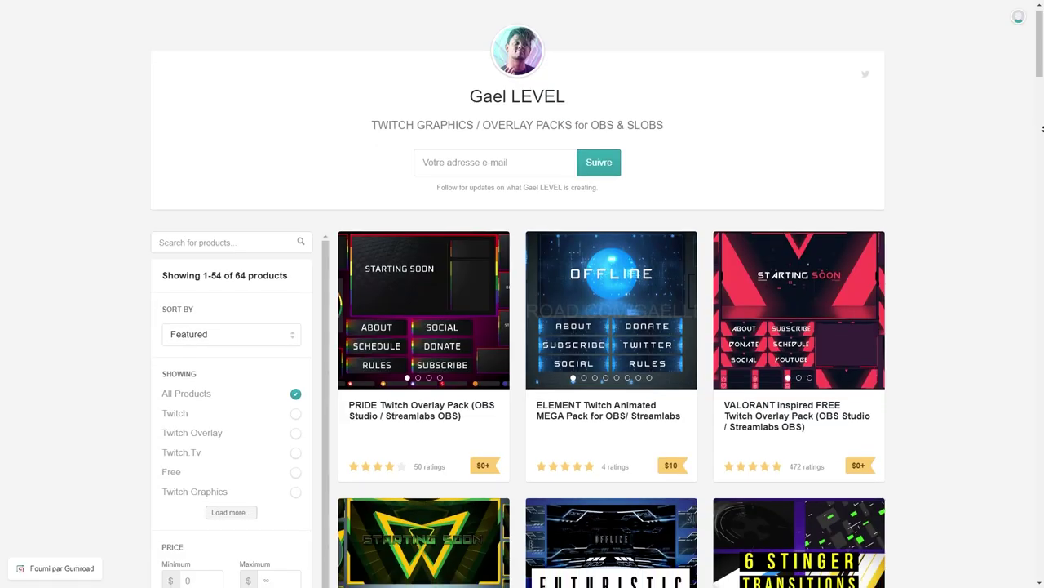
{"action": "scroll", "coordinate": [1042, 134], "scroll_direction": "down", "scroll_amount": 6}
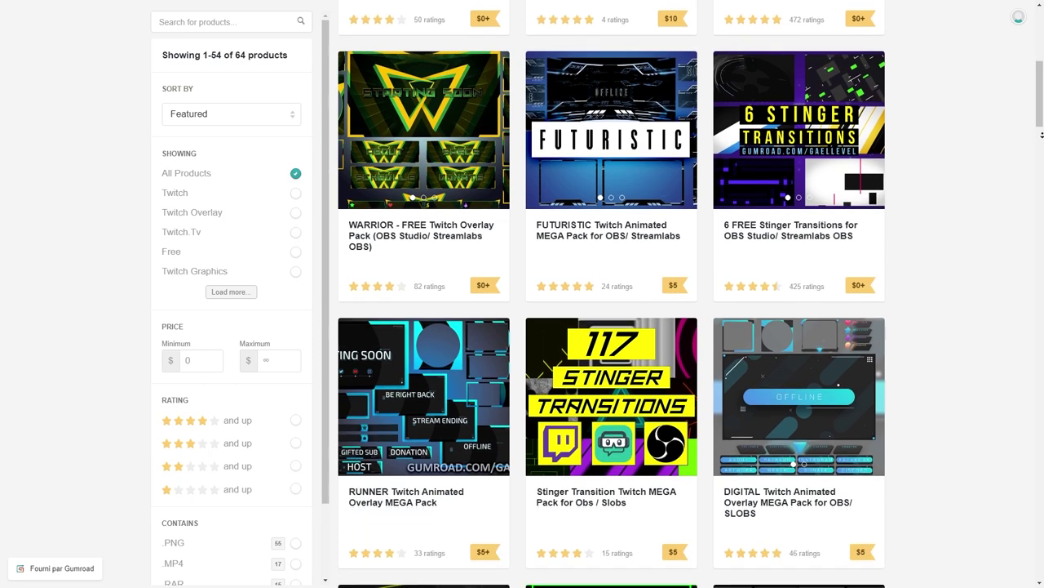
{"action": "scroll", "coordinate": [1042, 135], "scroll_direction": "down", "scroll_amount": 6}
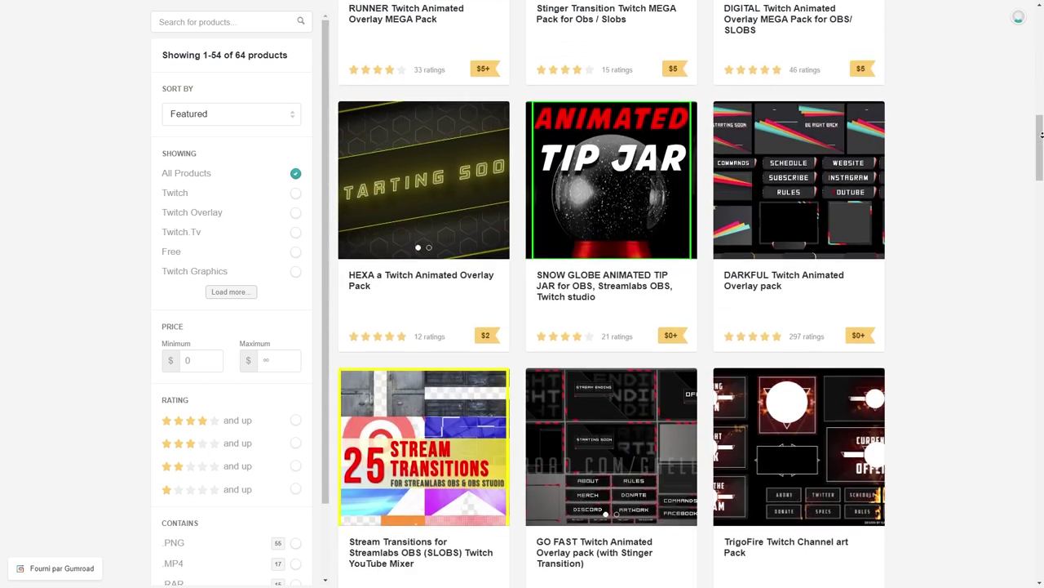
{"action": "scroll", "coordinate": [1042, 135], "scroll_direction": "down", "scroll_amount": 6}
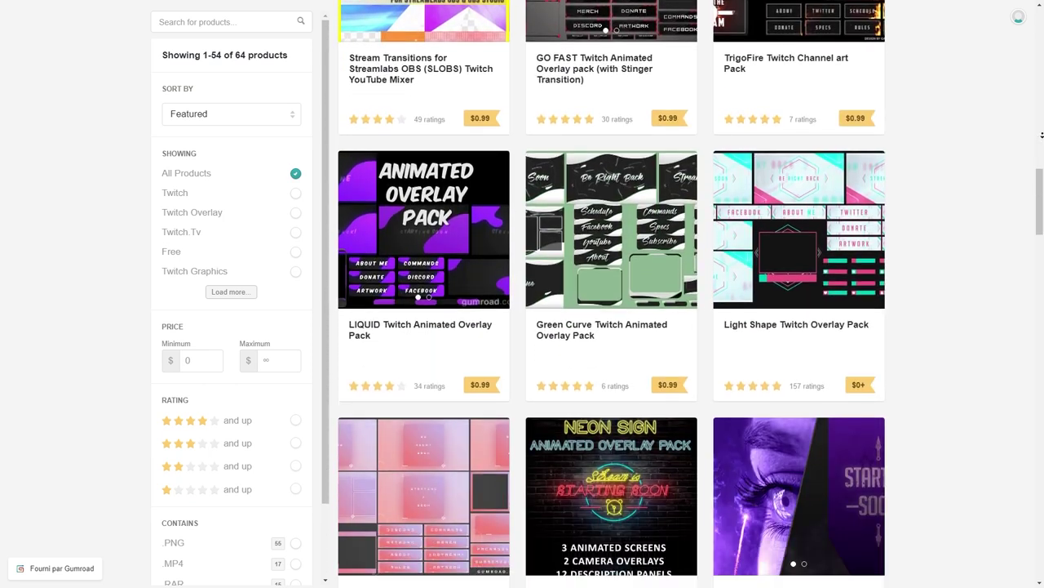
{"action": "scroll", "coordinate": [1042, 135], "scroll_direction": "down", "scroll_amount": 6}
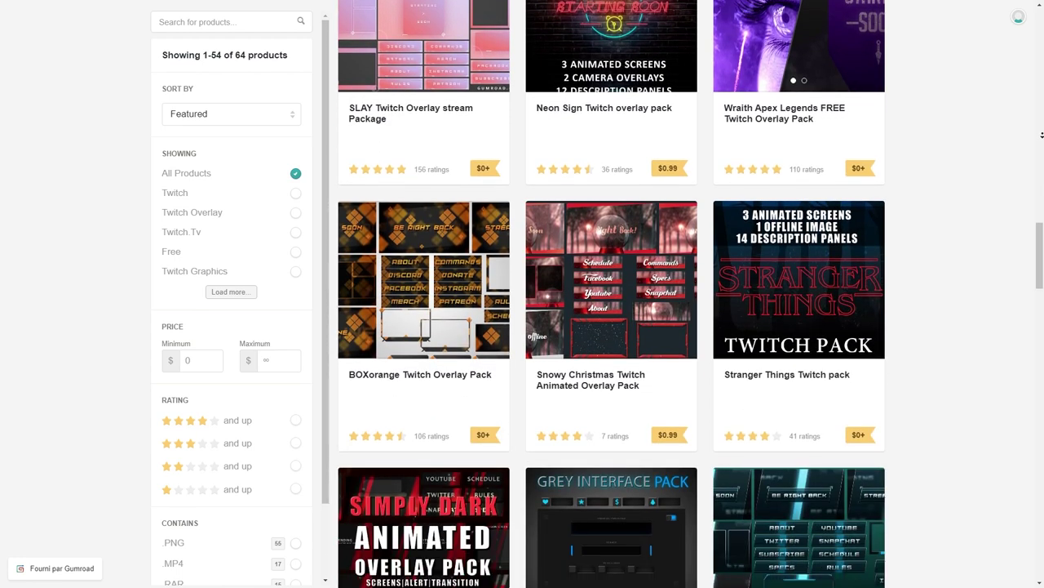
{"action": "scroll", "coordinate": [1042, 135], "scroll_direction": "down", "scroll_amount": 6}
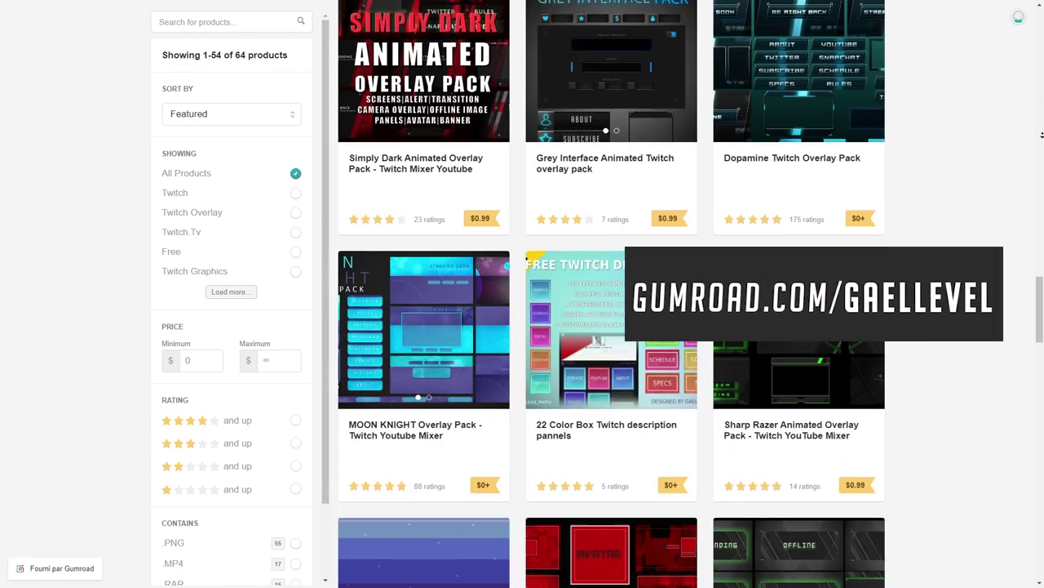